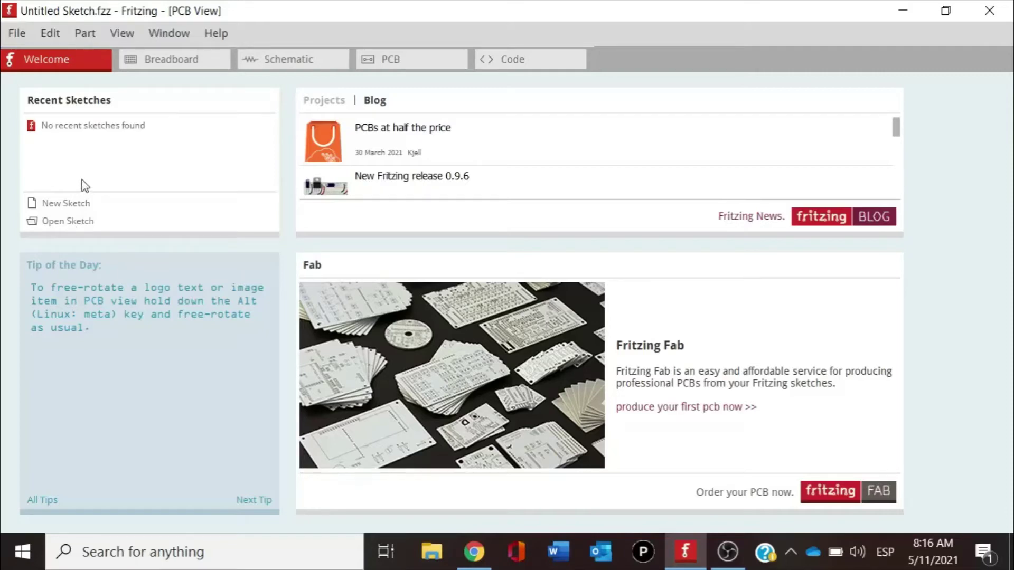
Look through the Breadboard, Schematic, PCB and Code views of the untitled sketch.
click(149, 68)
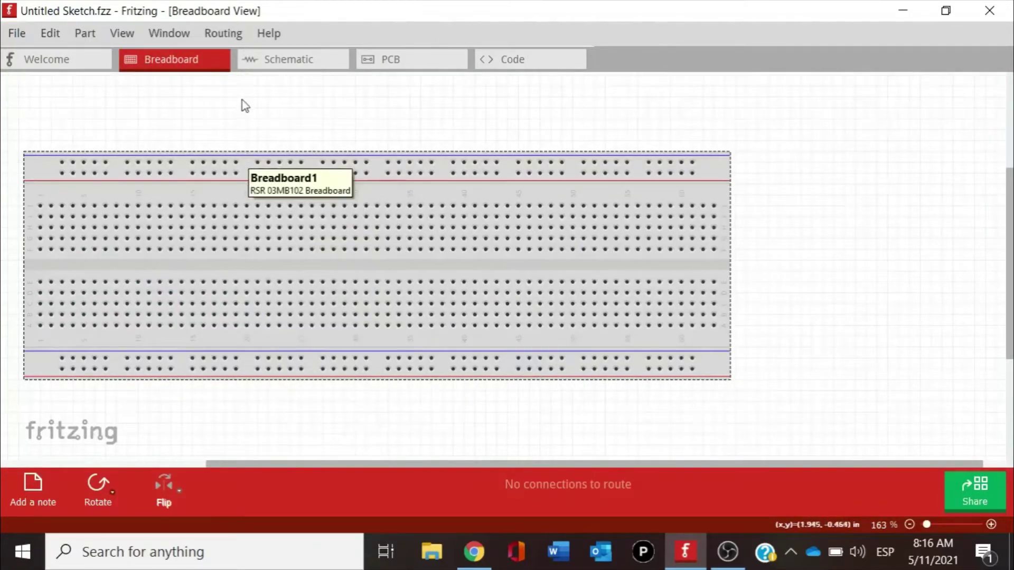
click(266, 66)
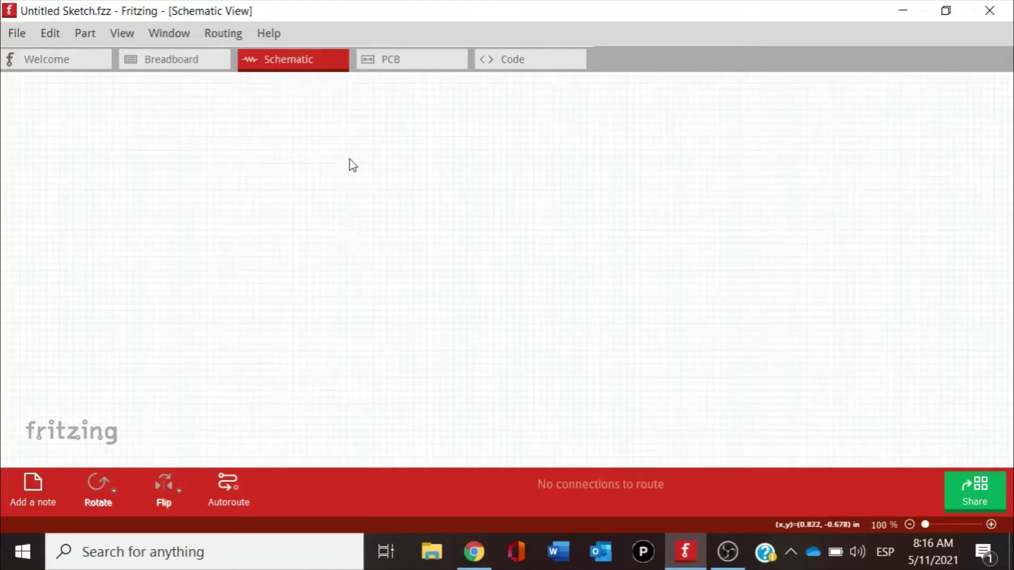
click(391, 62)
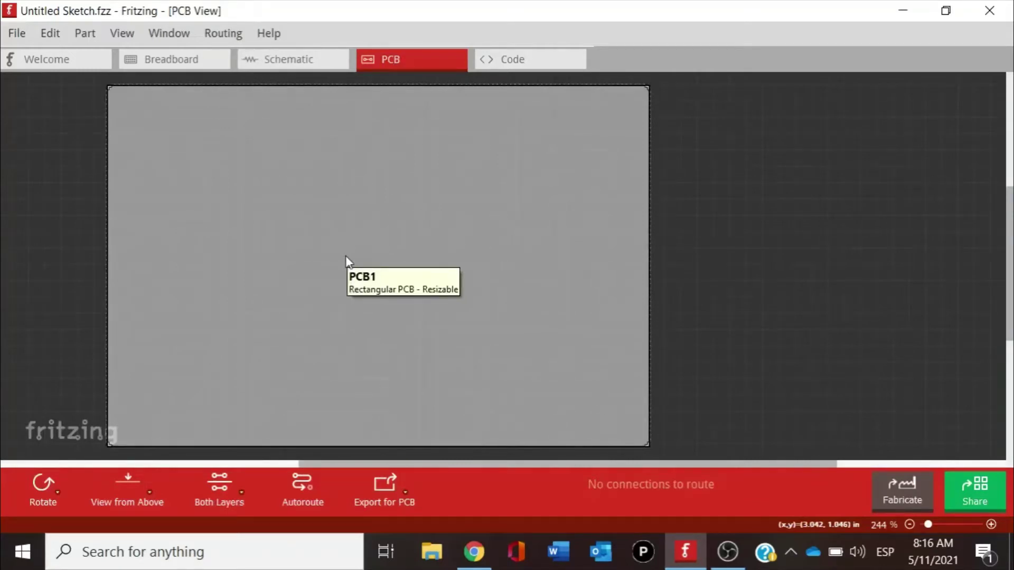
click(522, 65)
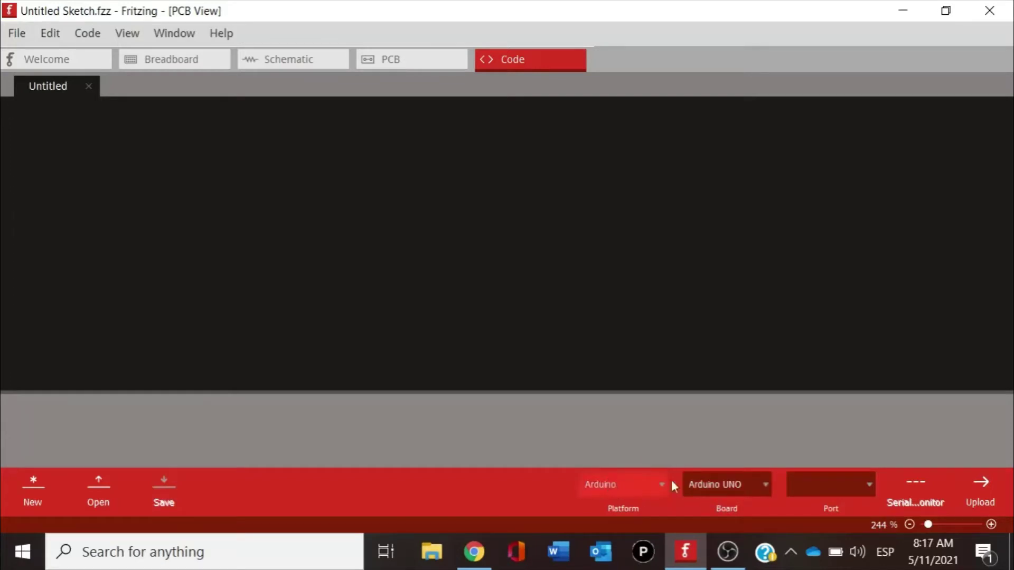
Examine the Arduino board models available for the code without changing the selected board.
click(762, 480)
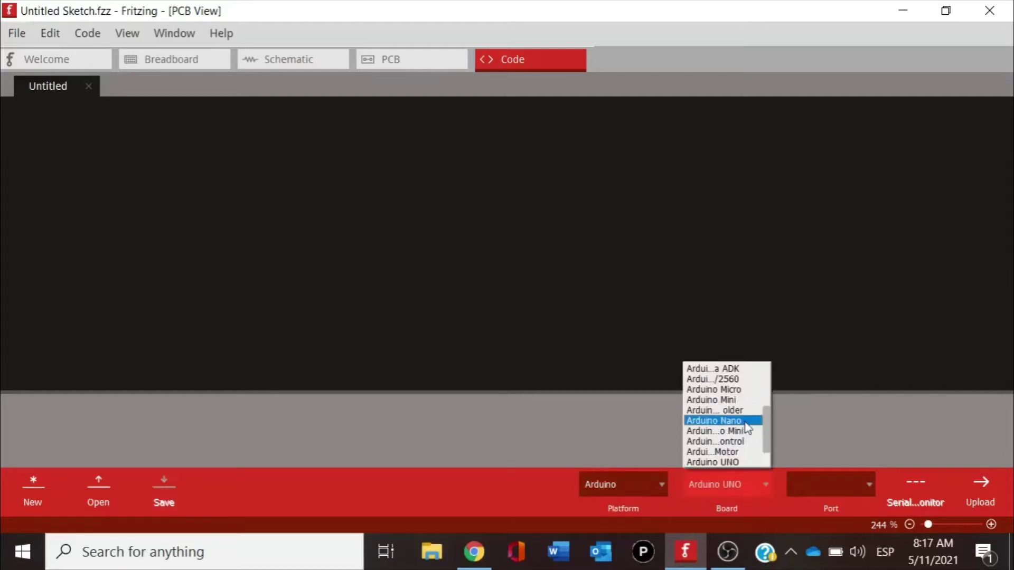
drag(764, 432, 778, 384)
click(591, 285)
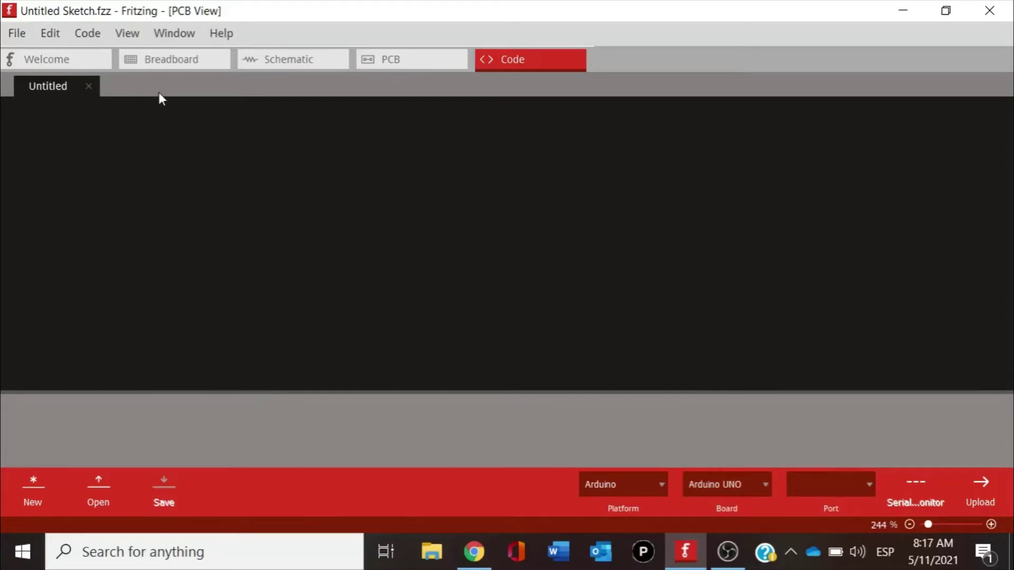
Return to the Breadboard view and examine the commands for files, exporting, editing, parts and view settings.
click(152, 60)
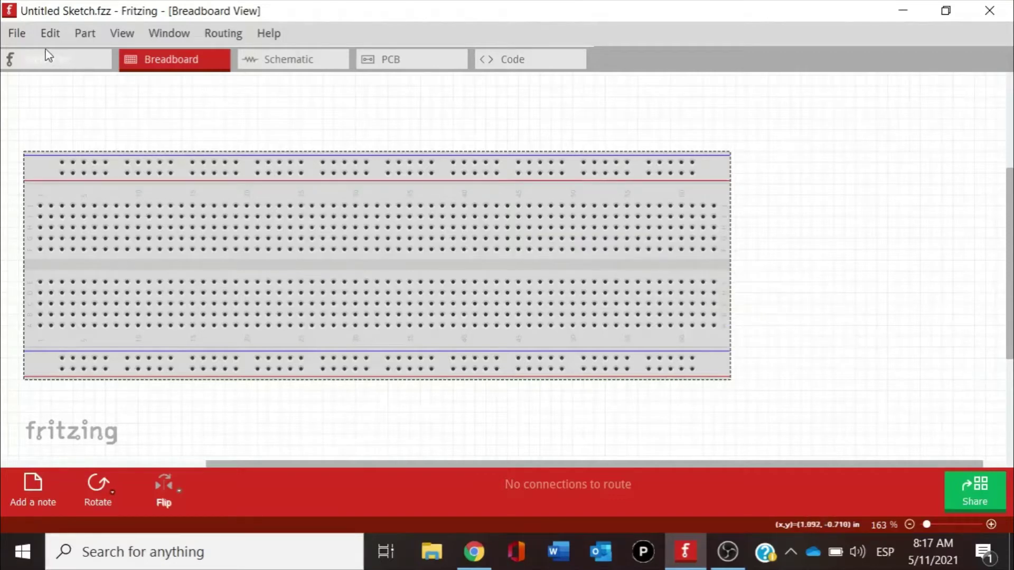
click(16, 34)
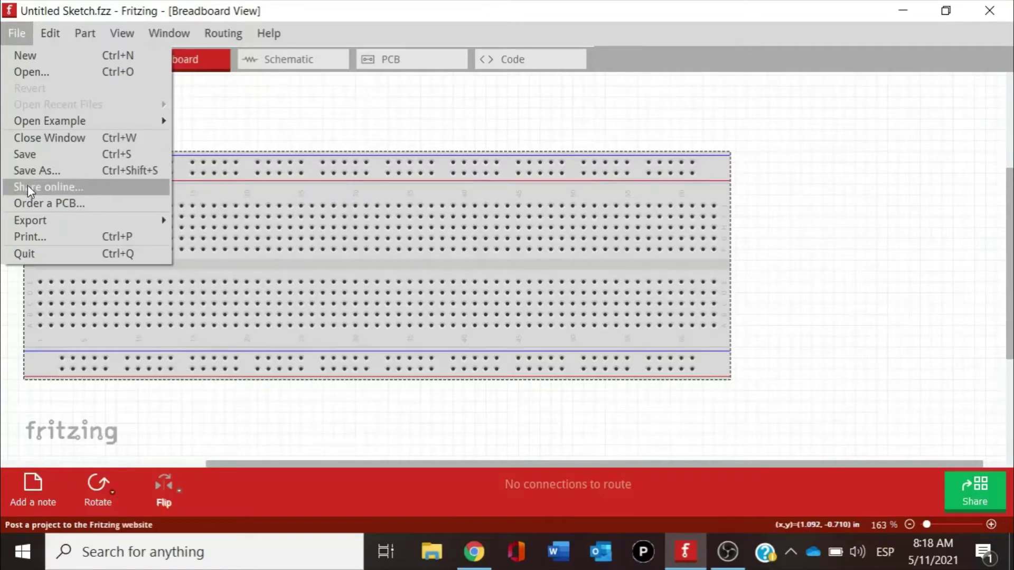
mouse_move(36, 223)
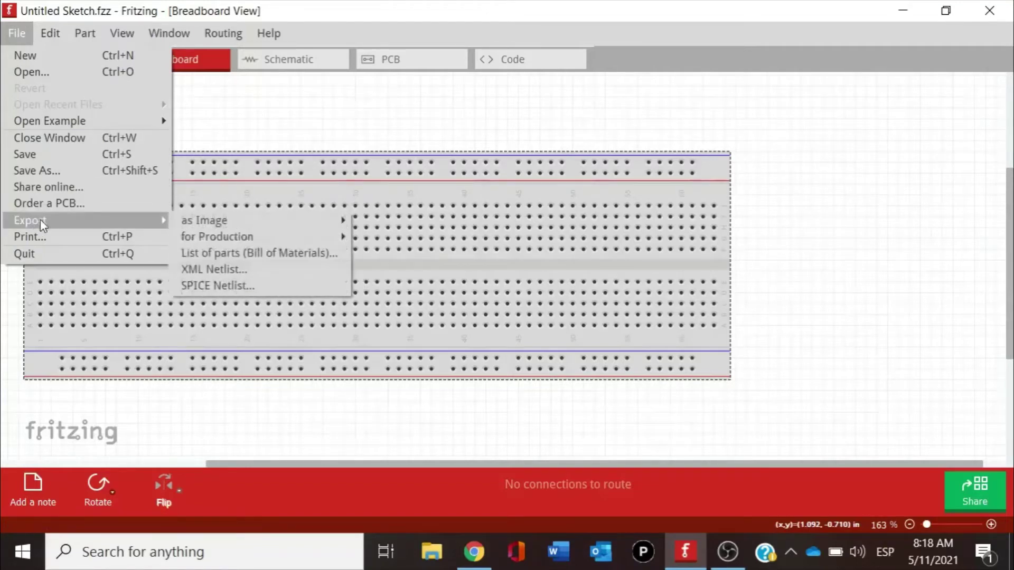
mouse_move(193, 223)
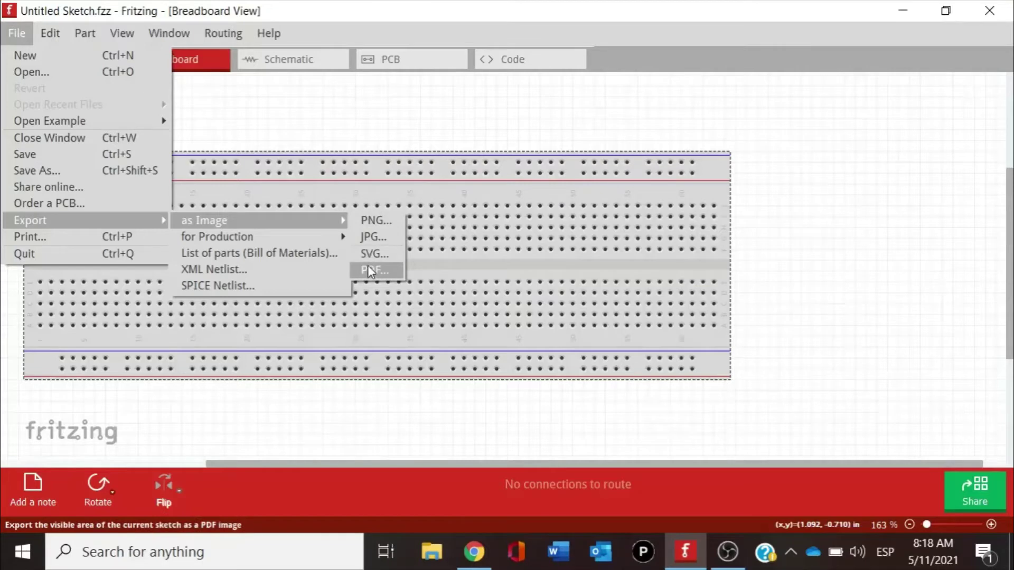
mouse_move(286, 238)
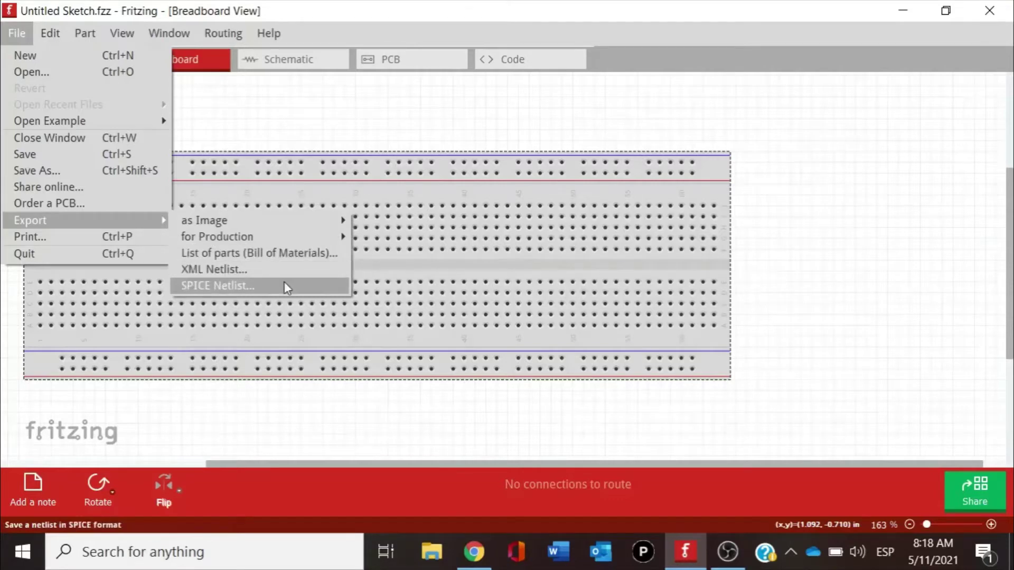
mouse_move(95, 217)
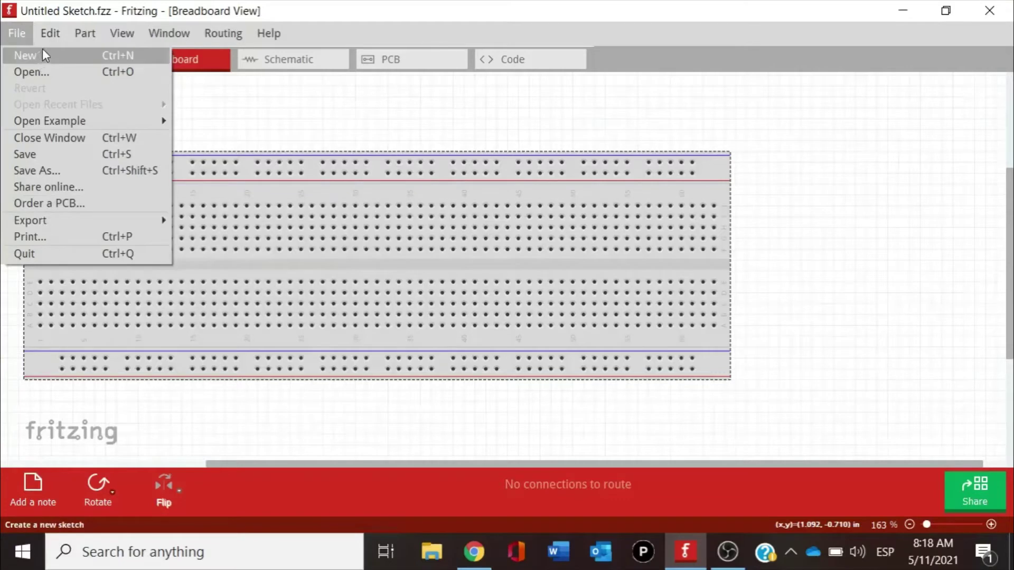
mouse_move(50, 36)
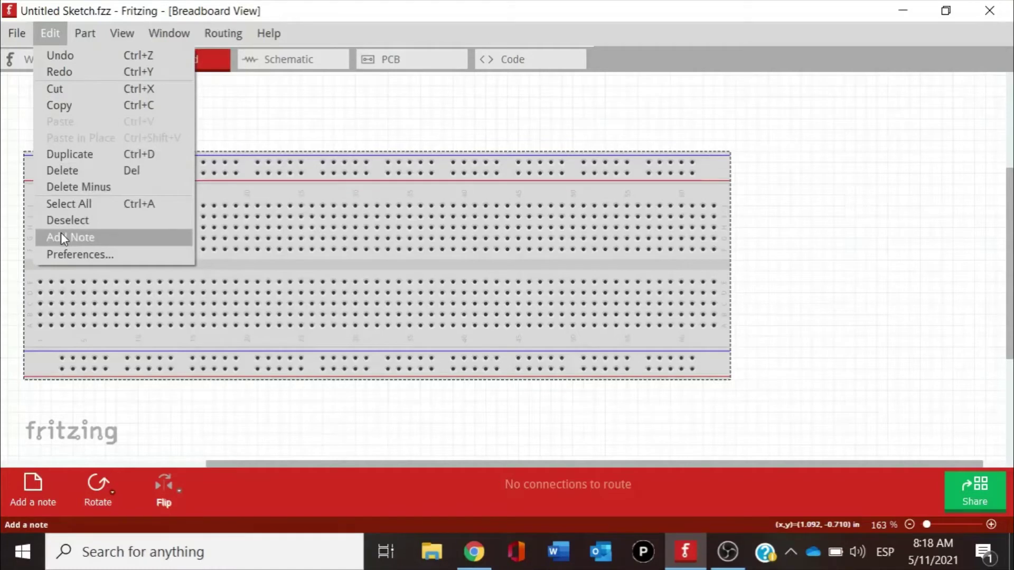
mouse_move(88, 36)
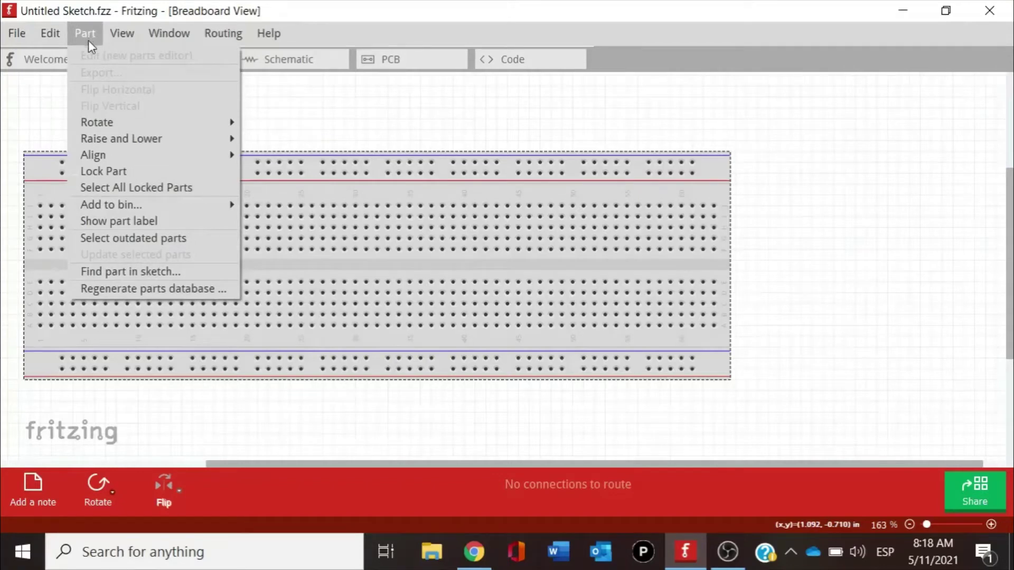
mouse_move(122, 207)
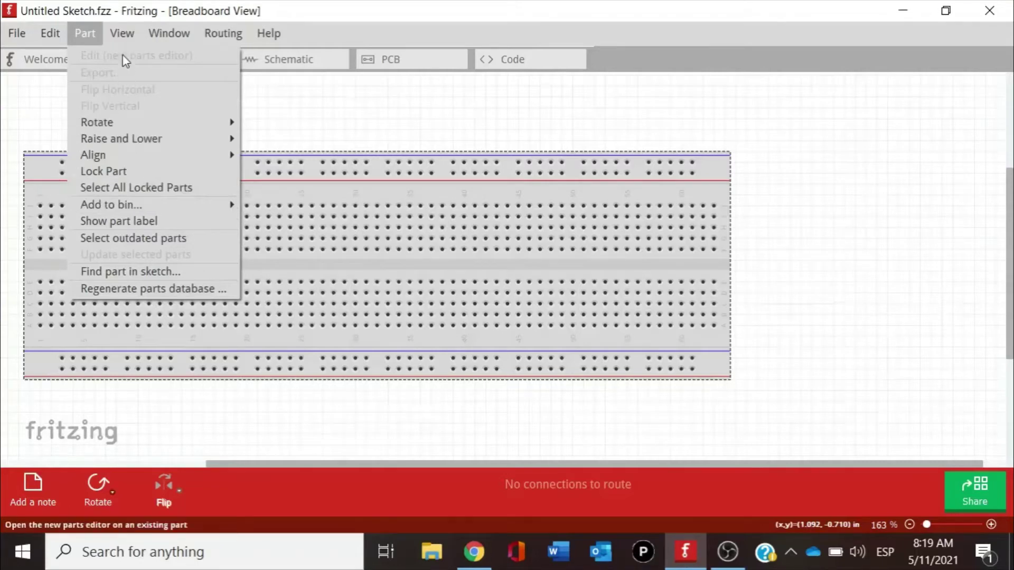
mouse_move(125, 43)
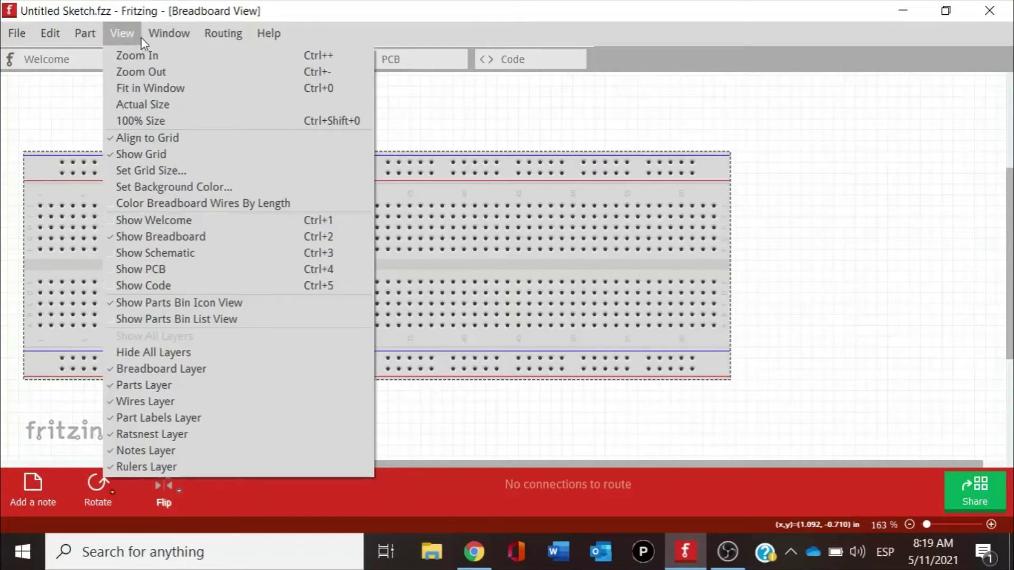
Show the parts library beside the breadboard and search it for ESP32.
mouse_move(158, 35)
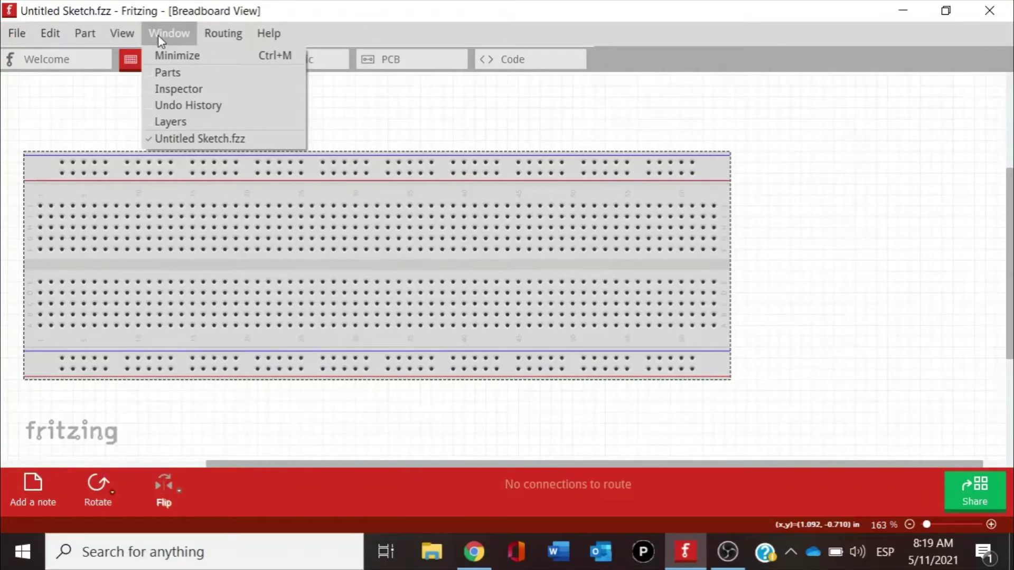
click(150, 74)
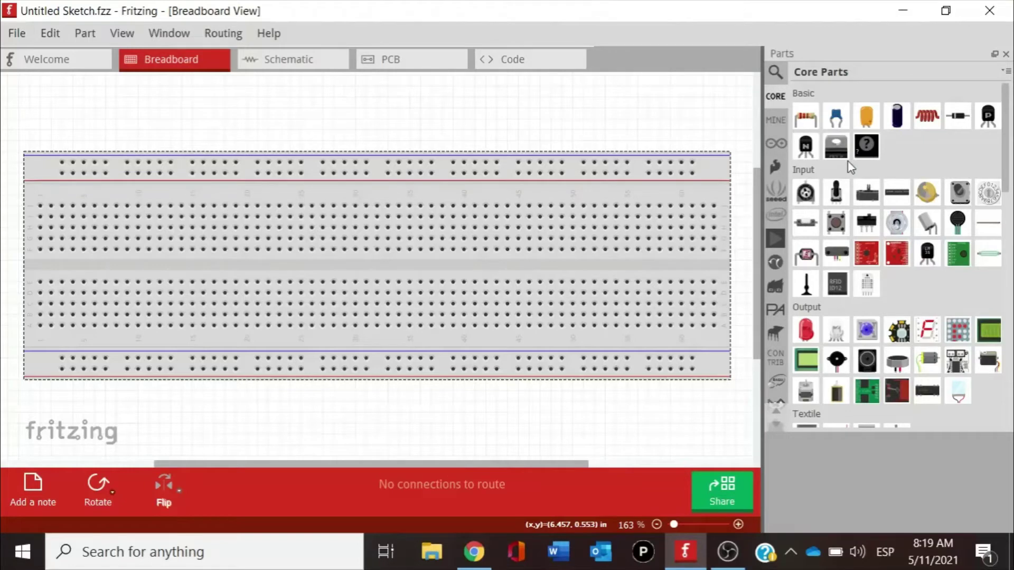
click(776, 72)
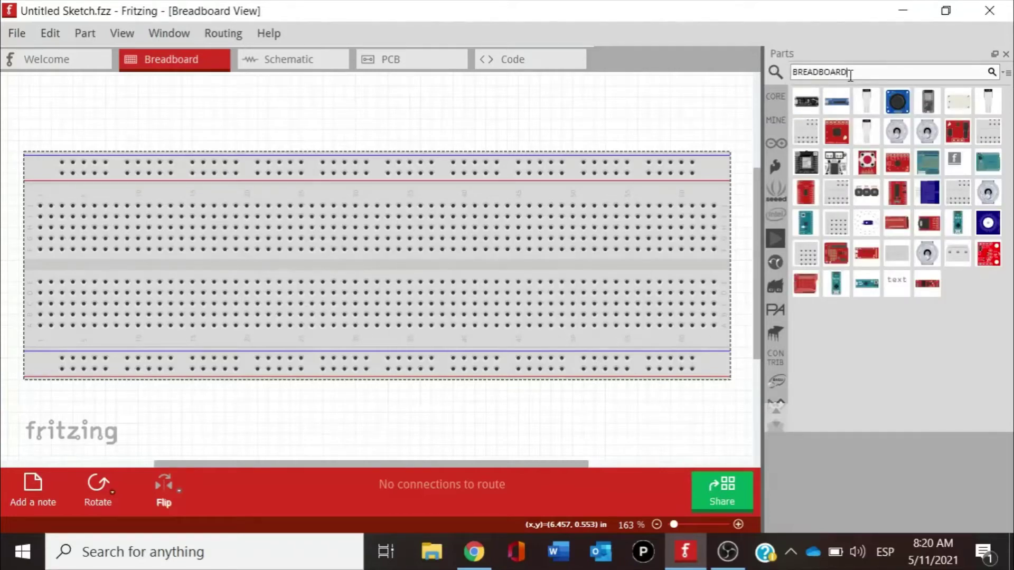
key(BackSpace)
key(BackSpace)
key(BackSpace)
key(BackSpace)
key(BackSpace)
key(BackSpace)
key(BackSpace)
key(BackSpace)
key(BackSpace)
key(BackSpace)
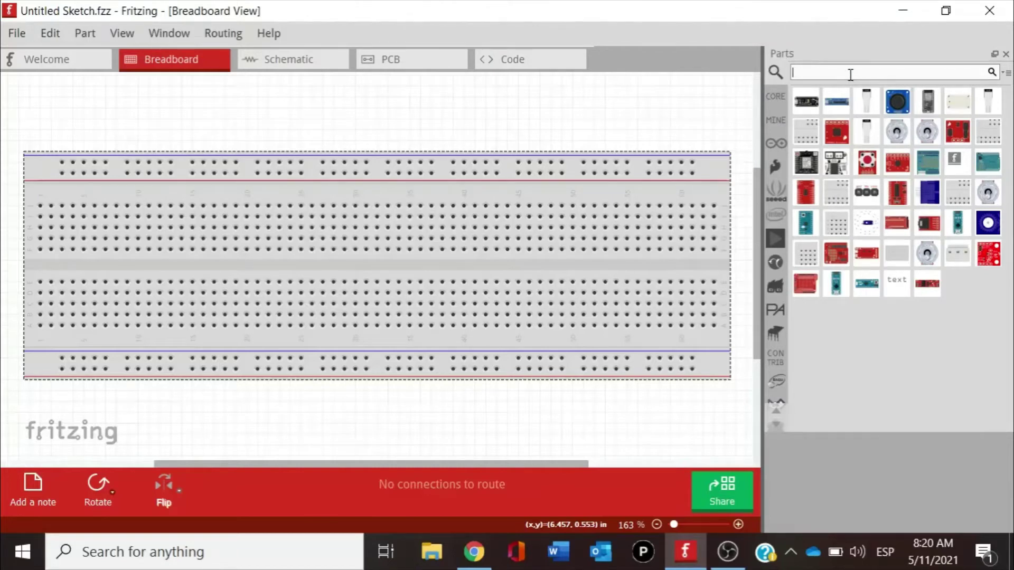
text(ESP32)
key(Return)
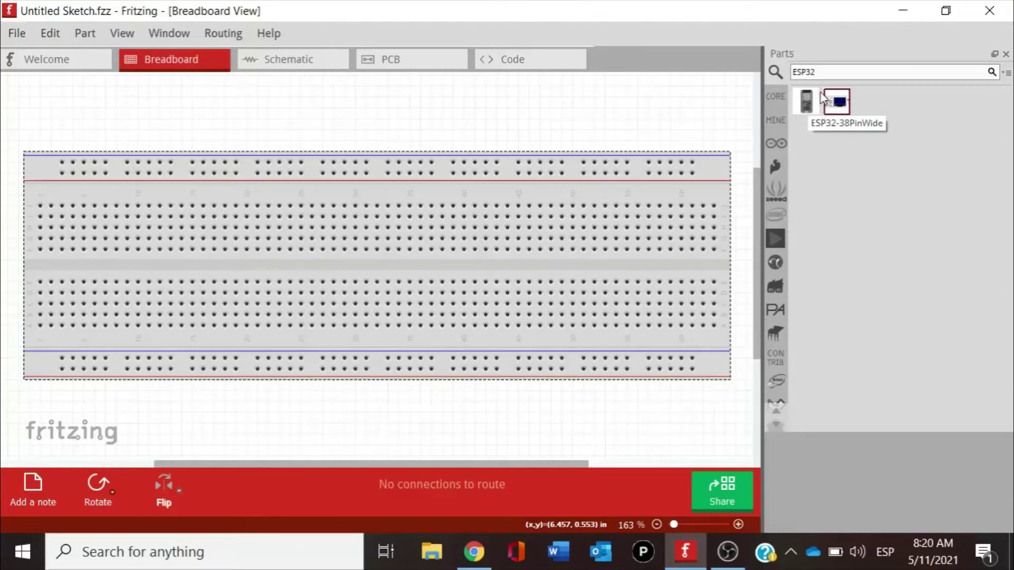
Clear the parts search and browse the Core Parts bin.
key(BackSpace)
key(BackSpace)
key(BackSpace)
key(BackSpace)
key(BackSpace)
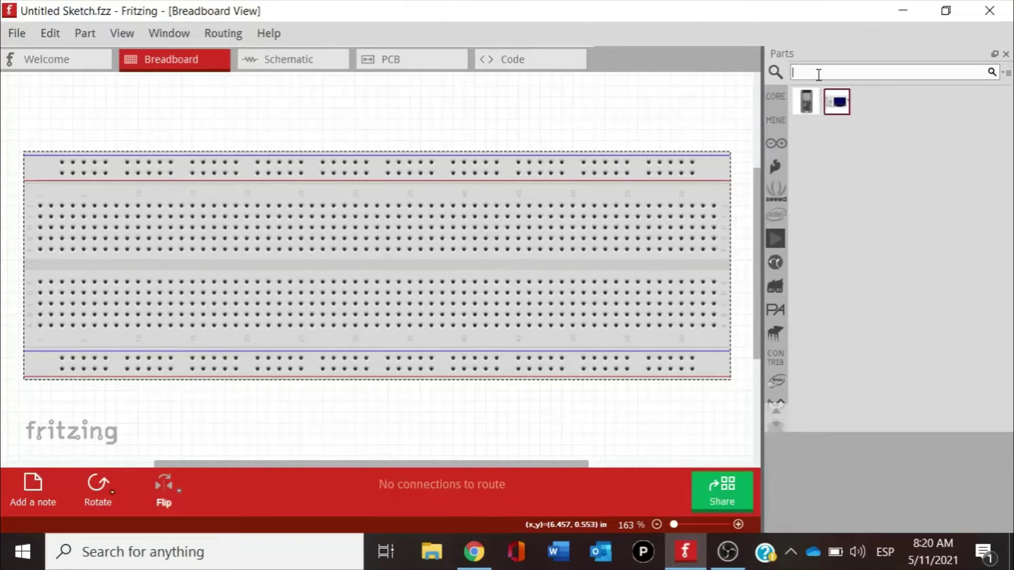
click(848, 162)
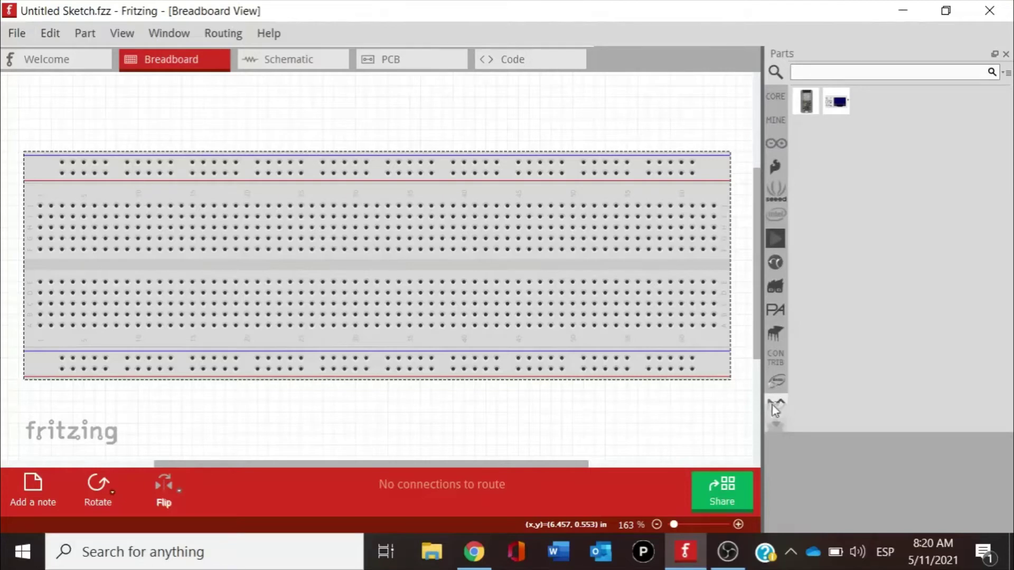
click(778, 100)
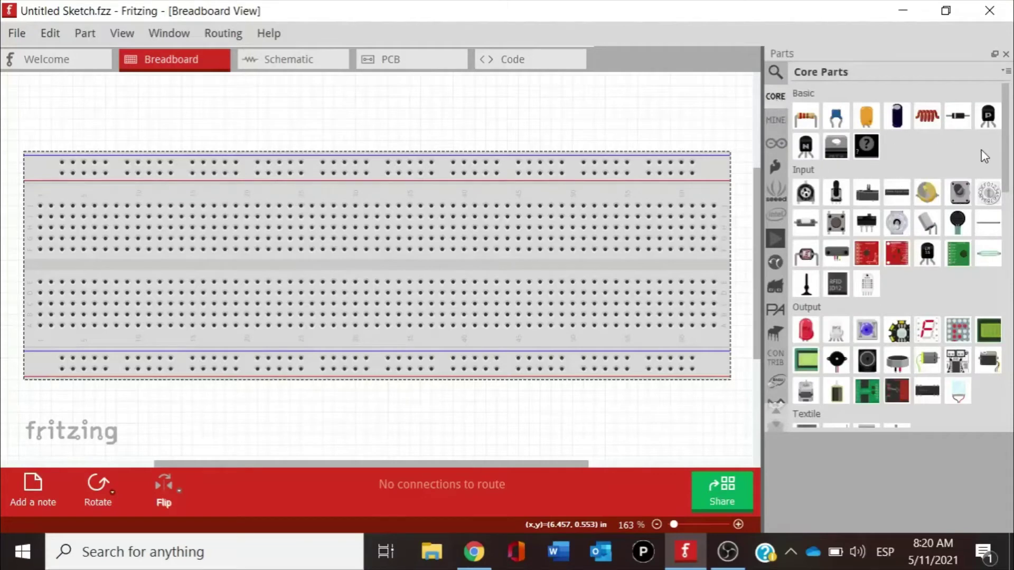
drag(1005, 158, 1012, 132)
Browse the components in the My Parts, Arduino and SparkFun bins.
click(778, 122)
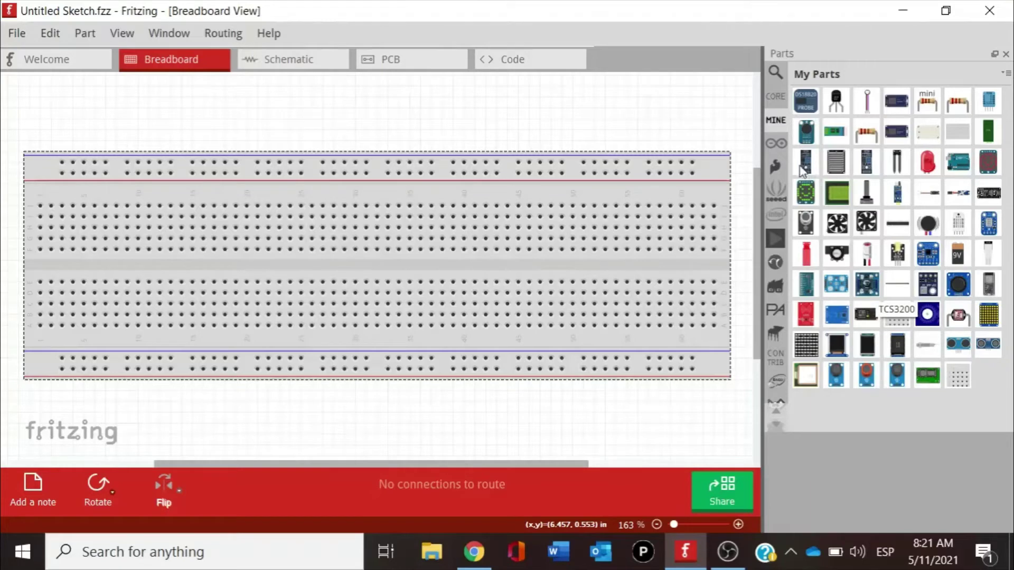
click(781, 147)
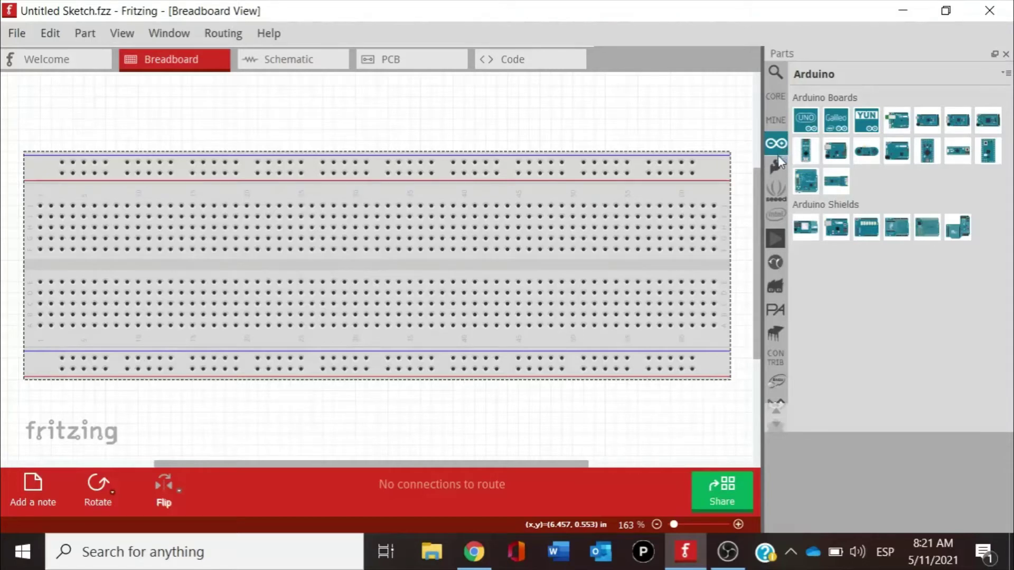
click(776, 168)
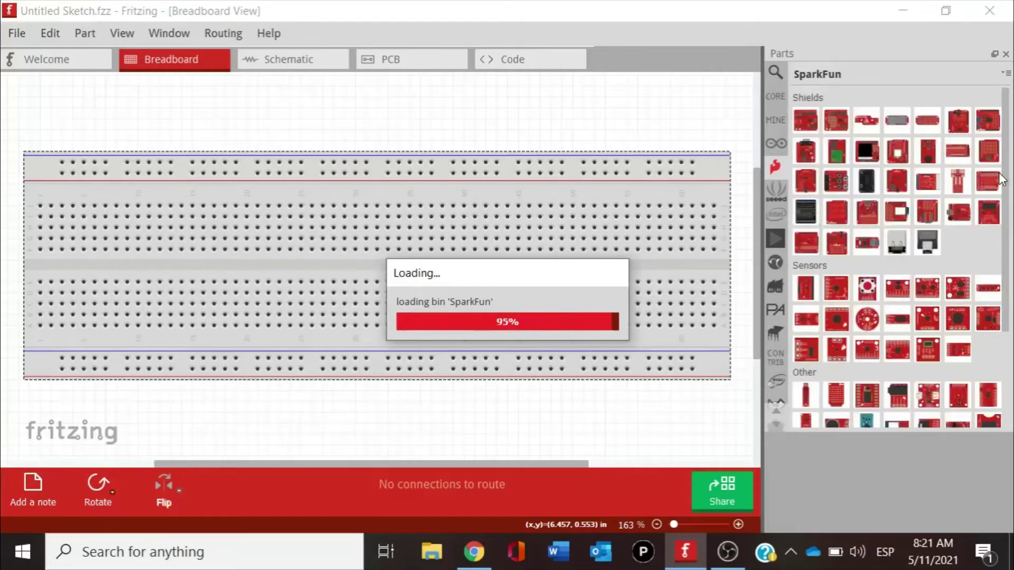
scroll(1001, 187, down, 2)
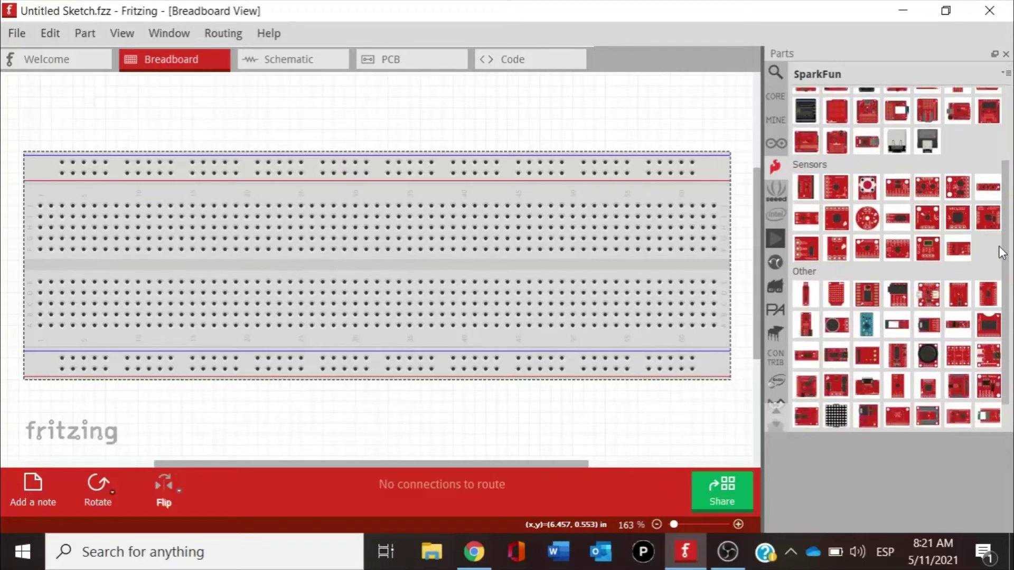
scroll(999, 177, up, 2)
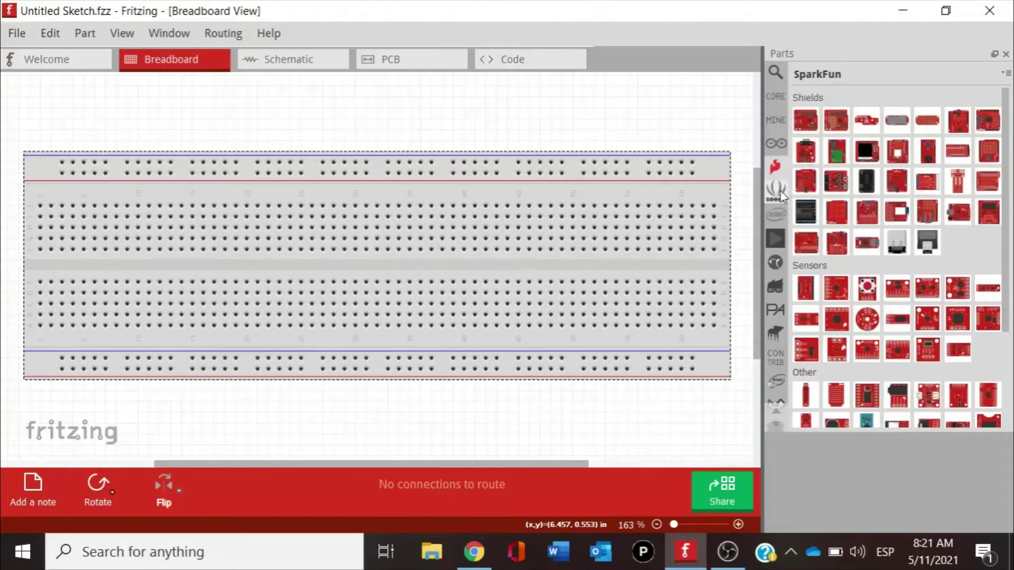
Browse the Seeed Studio, Intel, Analog Devices, Atlas Scientific, Snootlab and Parallax bins of the parts library.
click(781, 191)
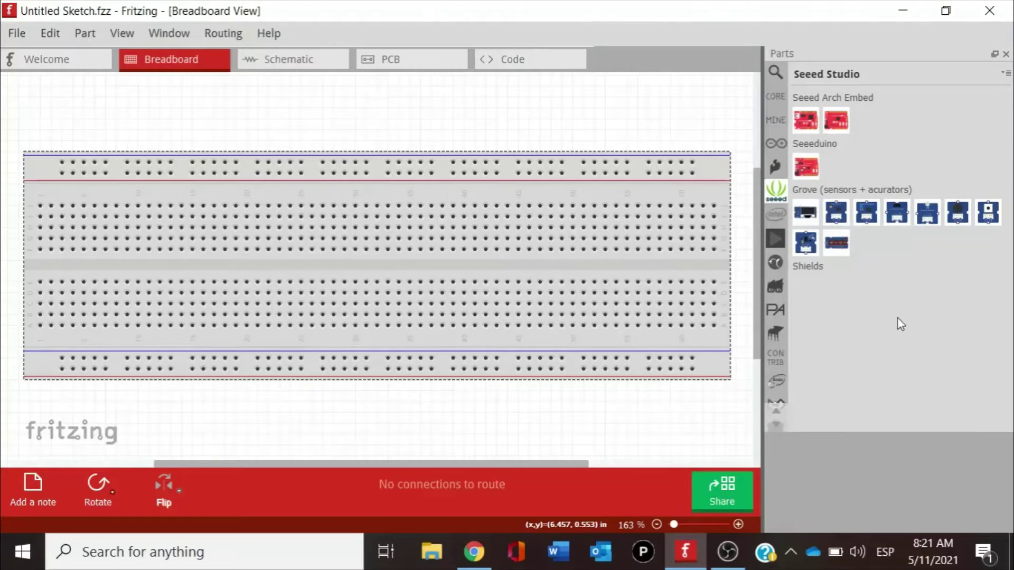
click(776, 215)
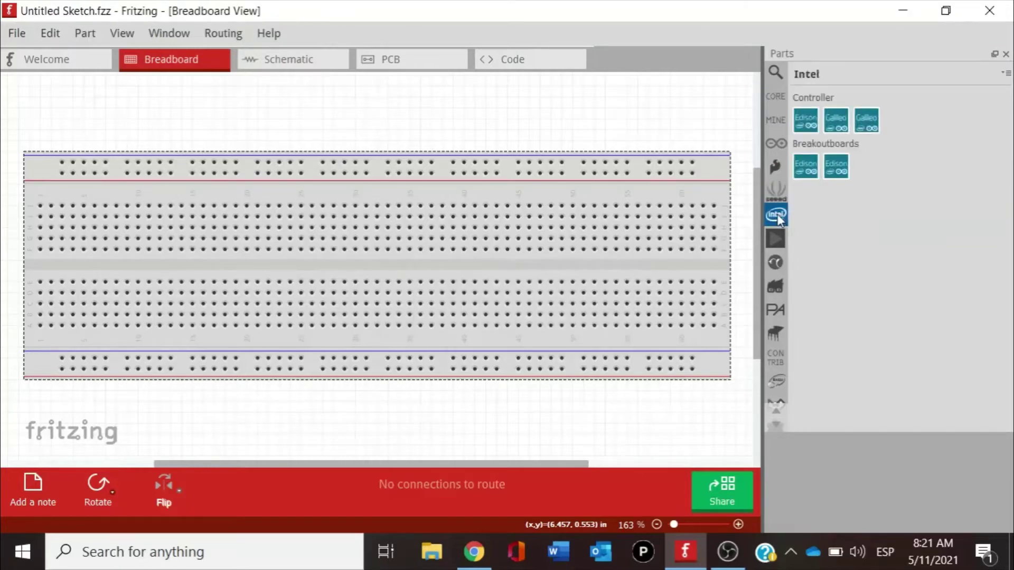
click(777, 240)
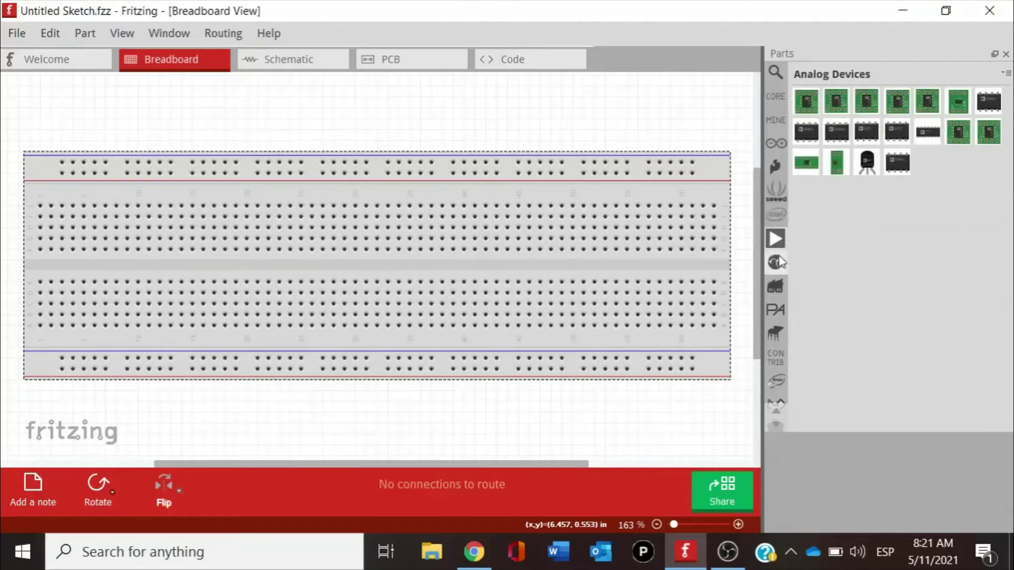
click(776, 263)
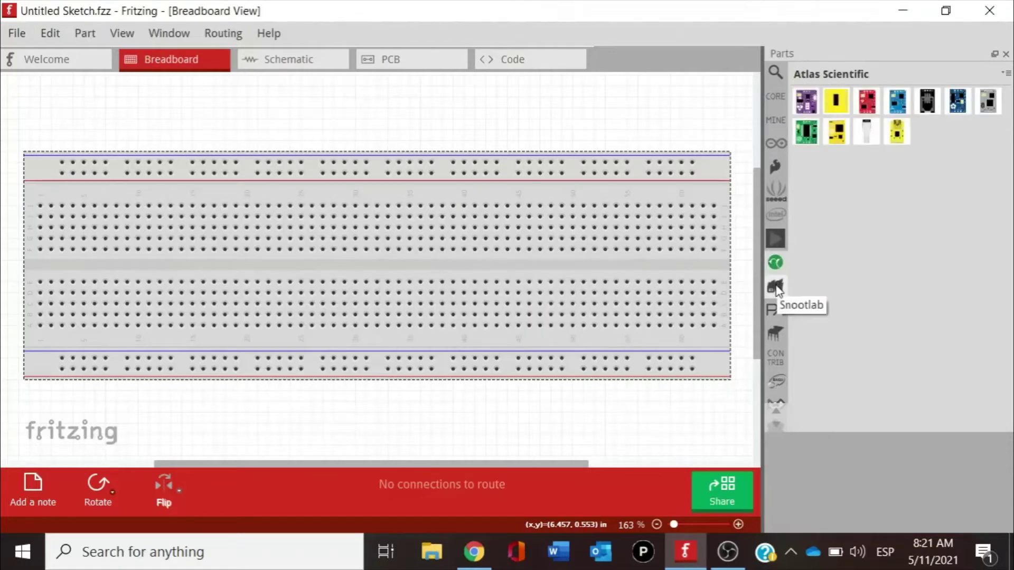
click(776, 286)
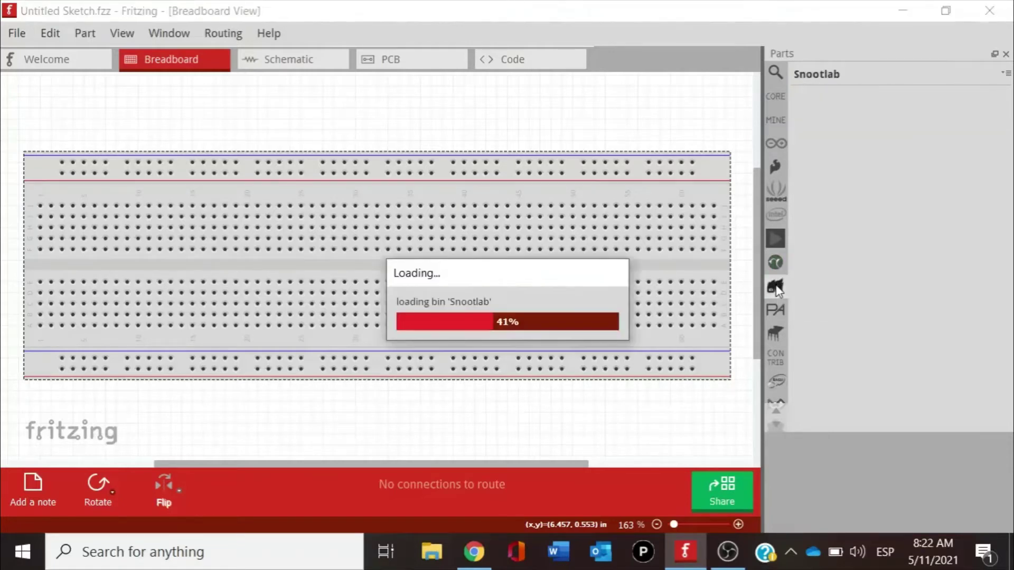
click(776, 315)
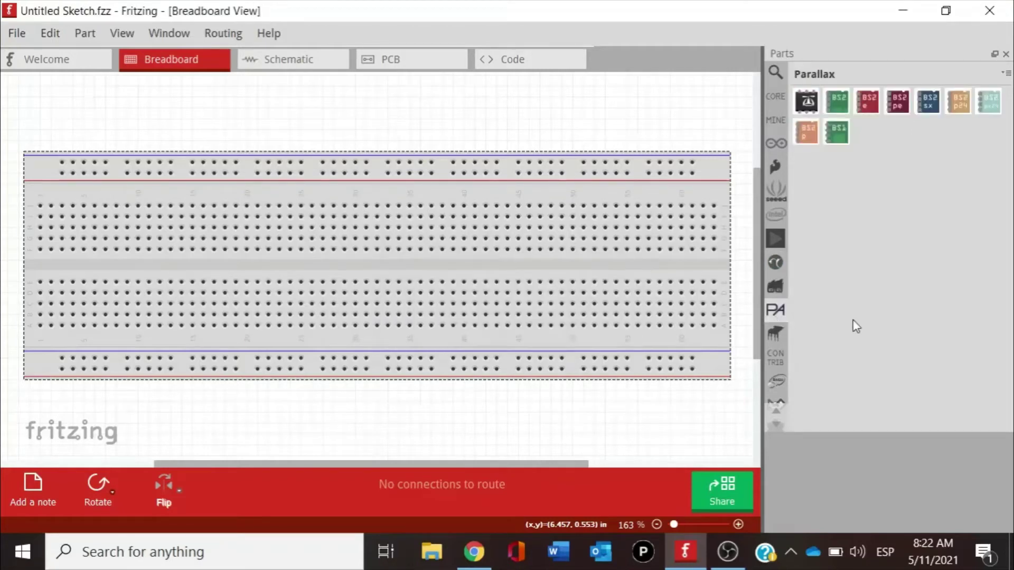
Browse the components in the Picaxe, Contributed Parts and Dagu bins of the parts library.
click(775, 333)
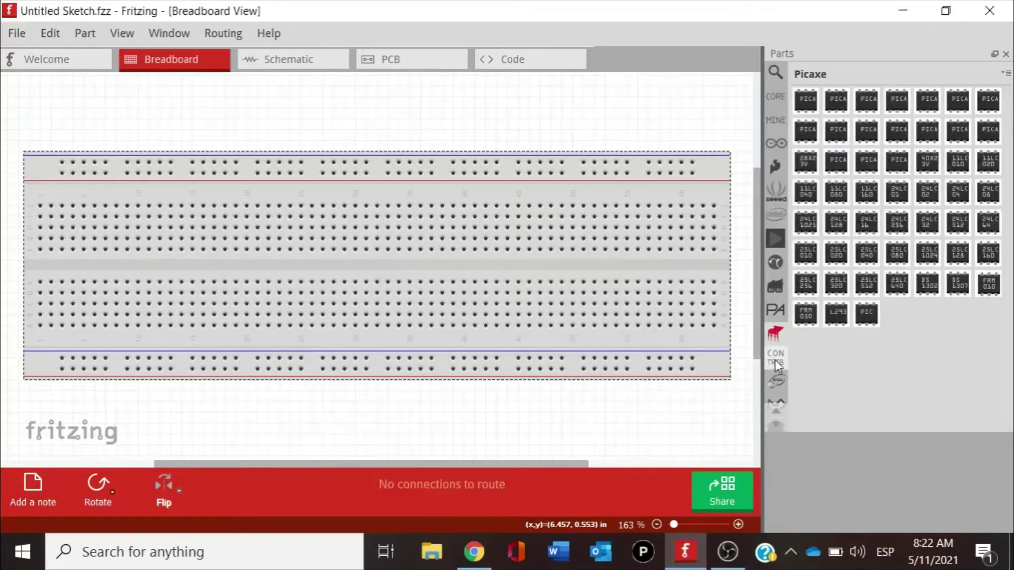
click(775, 360)
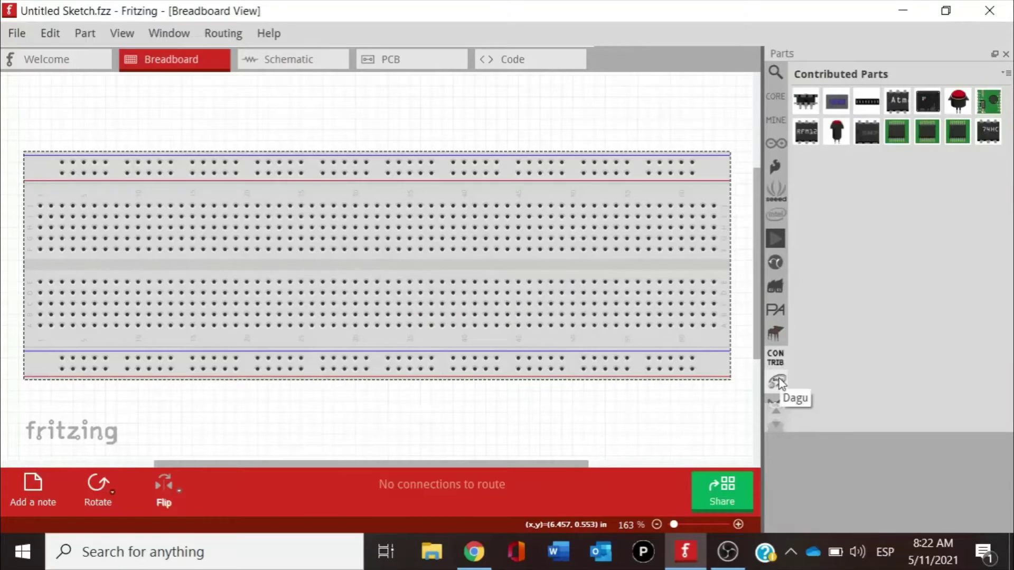
click(777, 382)
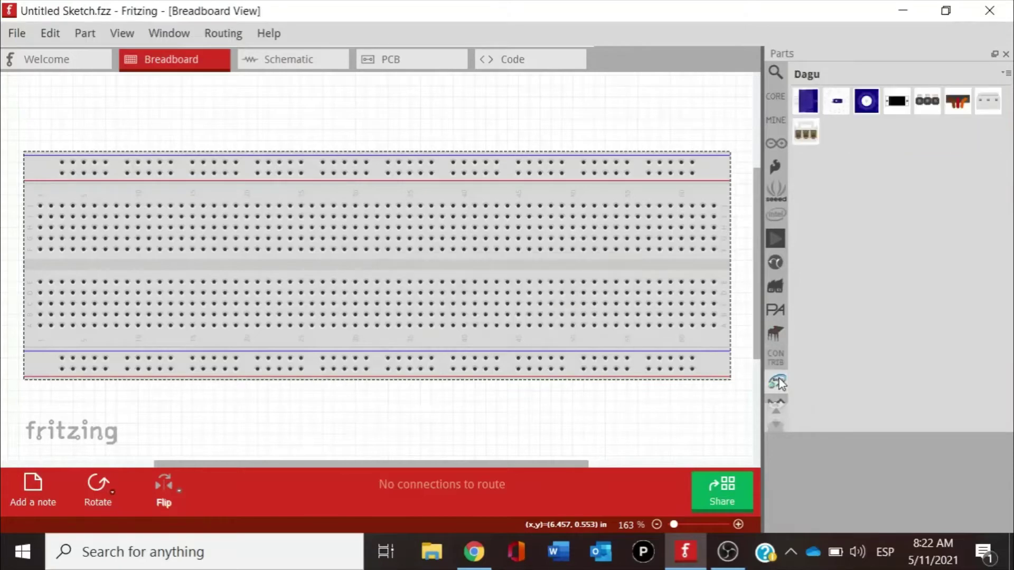
Browse the SparkFun-Electromechanical, SparkFun-Etc. and SparkFun-RF bins further down the parts library.
click(776, 425)
click(777, 426)
drag(776, 425, 777, 426)
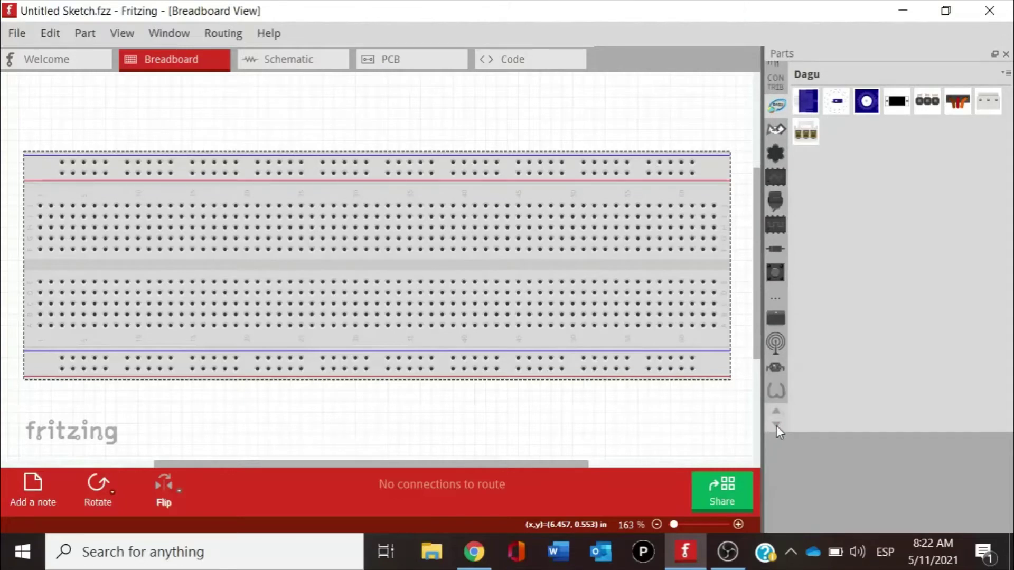
click(775, 272)
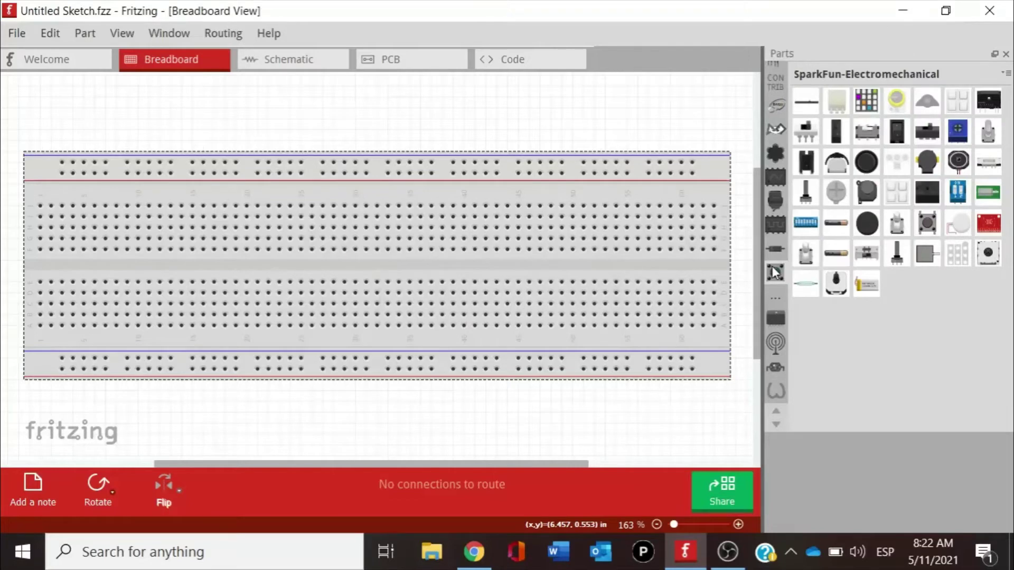
click(776, 301)
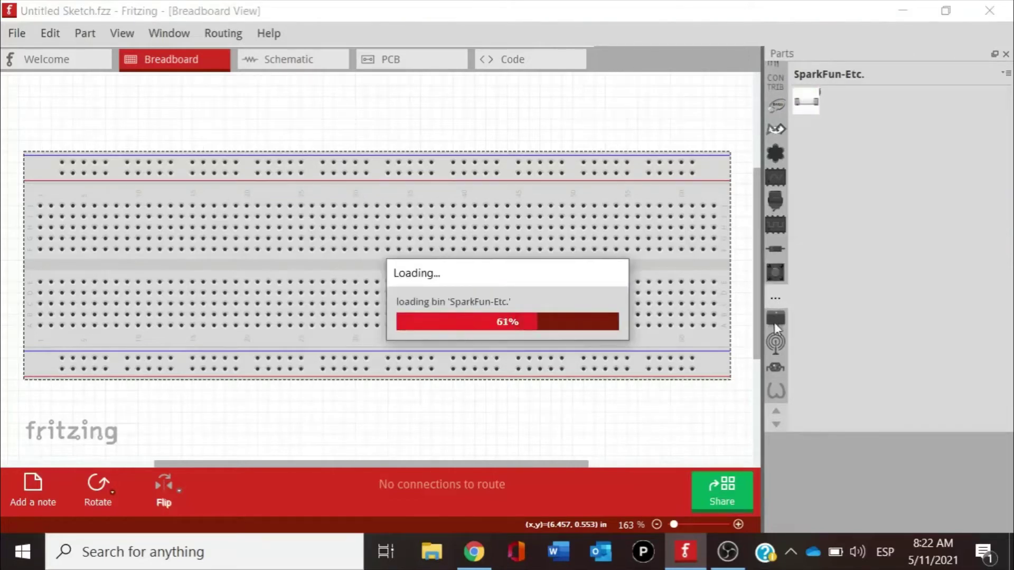
click(776, 342)
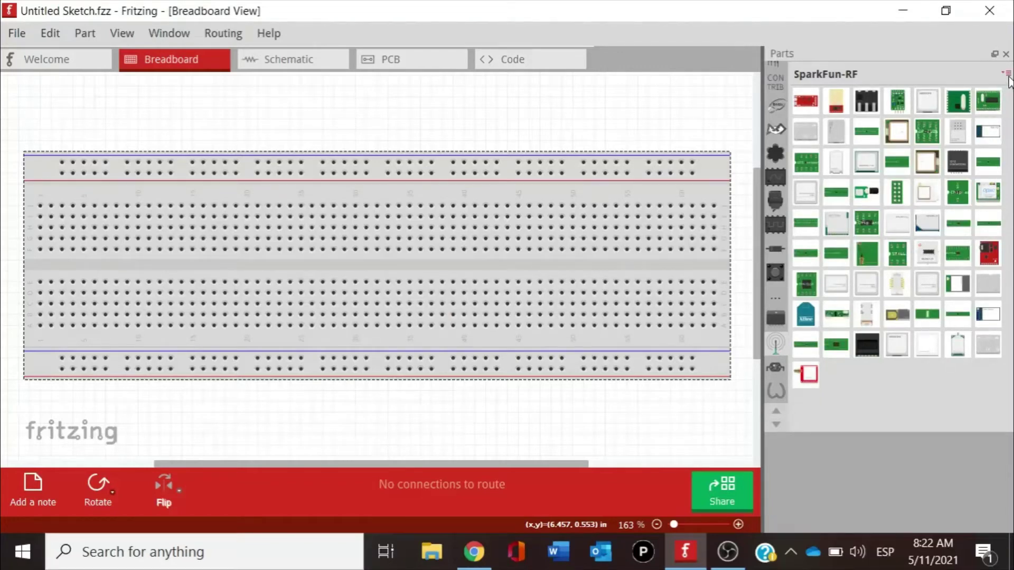
Review the parts bin commands for importing, creating, saving and exporting bins, without choosing any.
click(1006, 76)
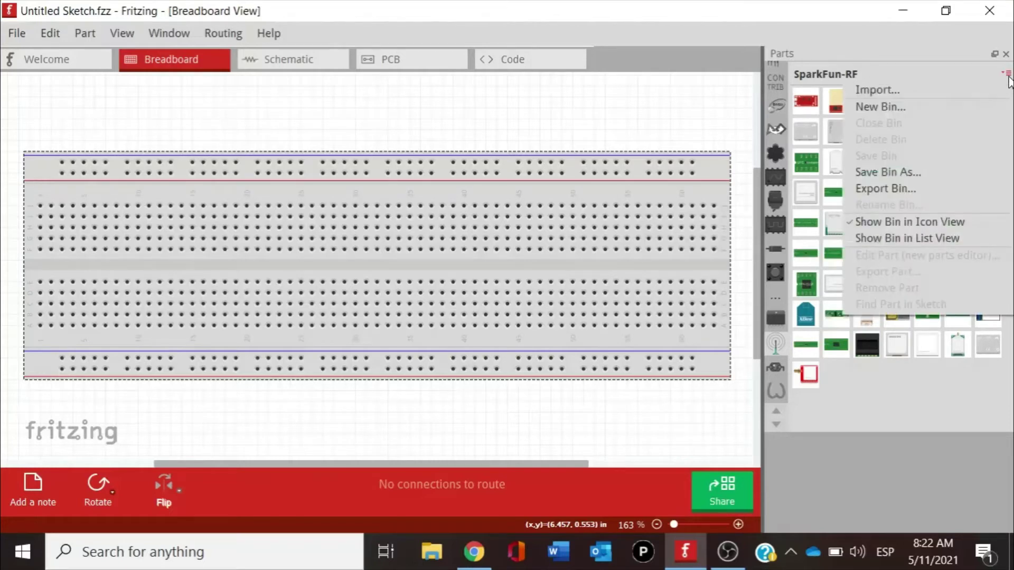
click(1008, 76)
click(1008, 76)
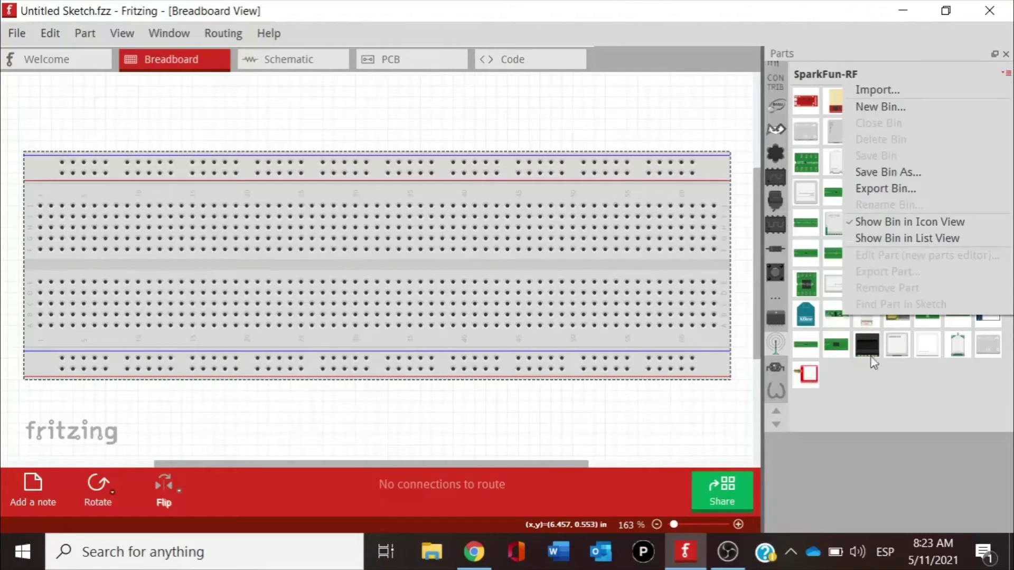
click(877, 379)
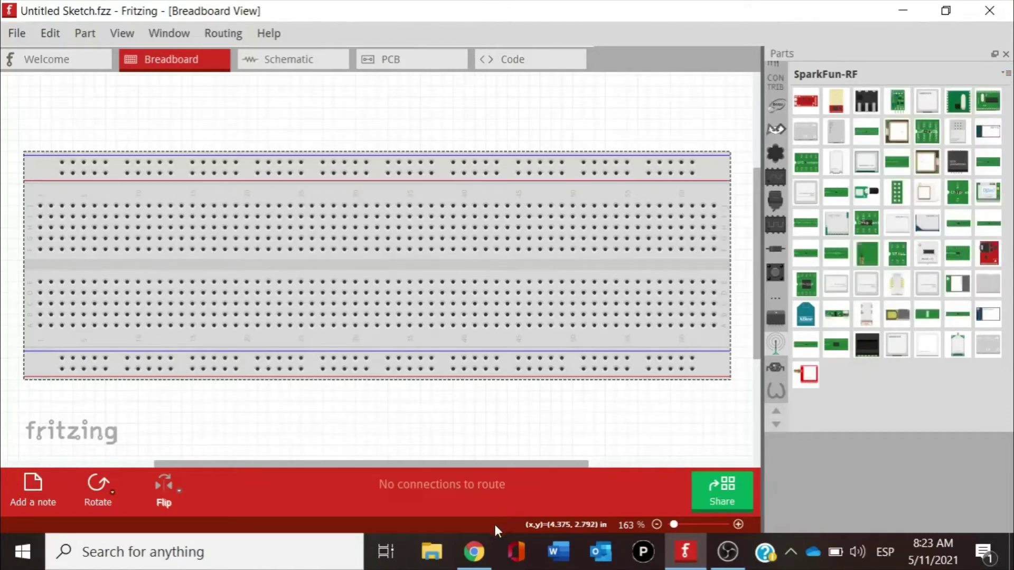
Switch to Chrome and download AM2302 Humidity and Temperature Sensor.fzpz from the parts folder of adafruit's Fritzing-Library repository on GitHub.
mouse_move(480, 548)
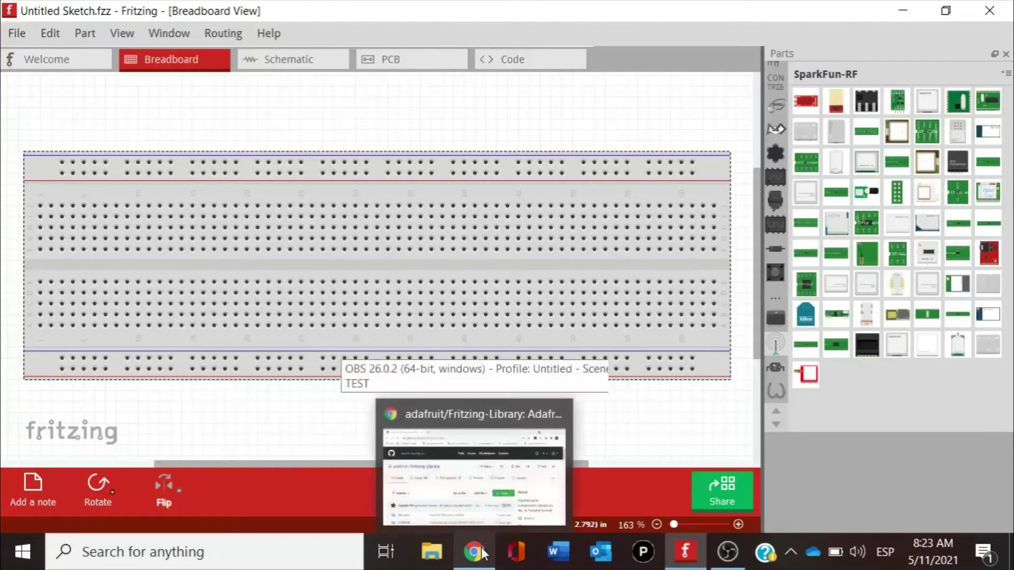
click(481, 547)
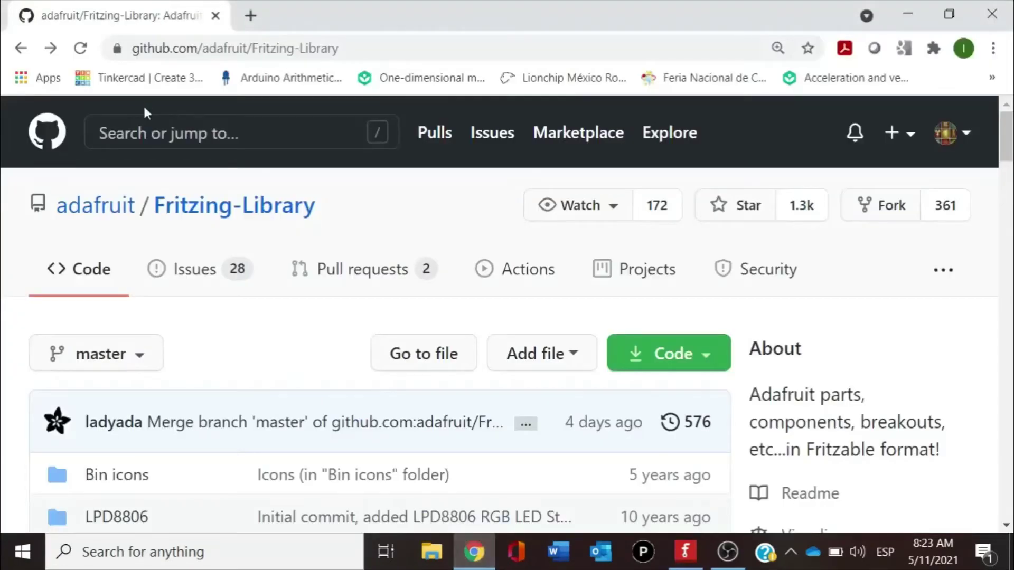
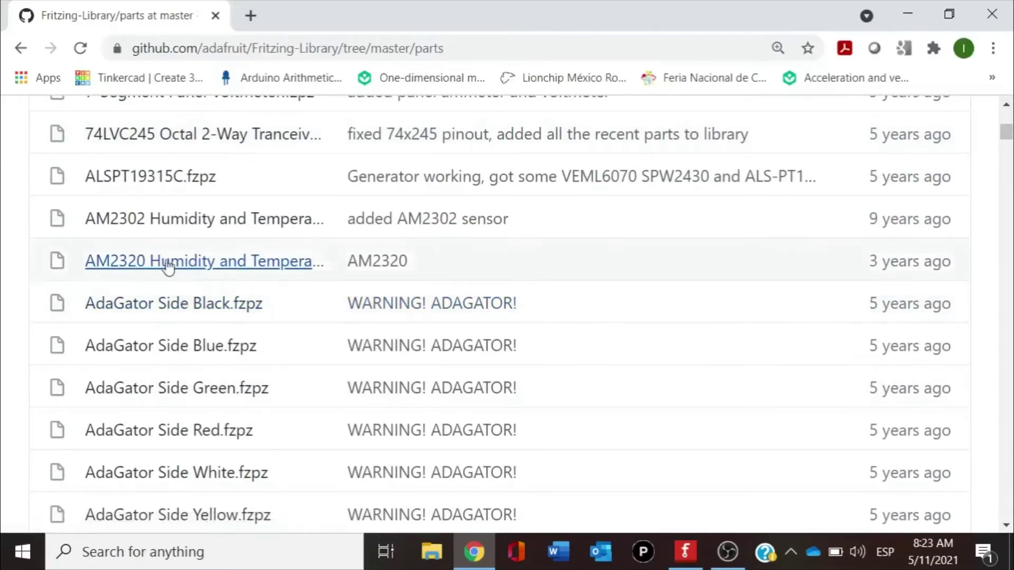
click(171, 228)
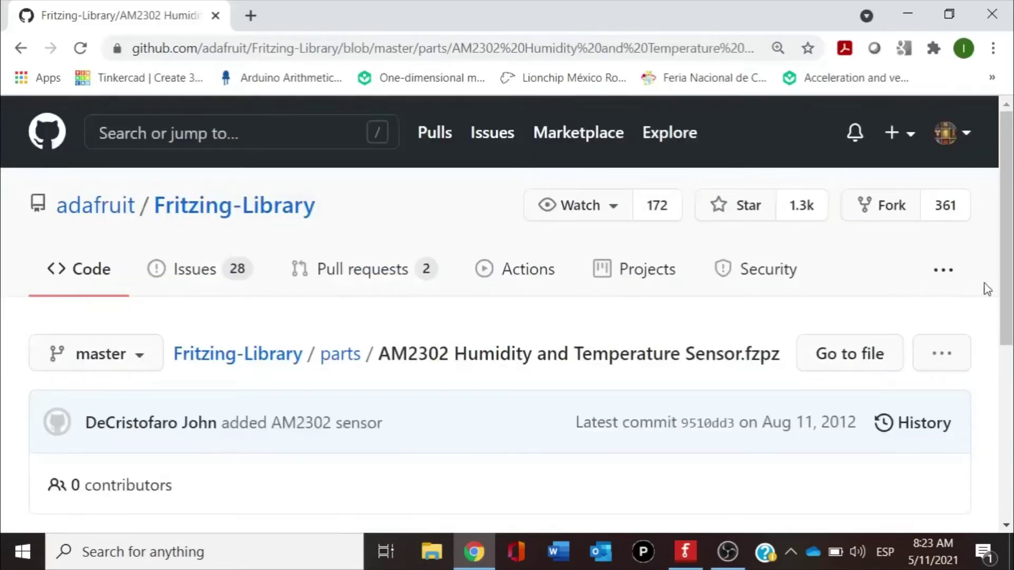
drag(1007, 289, 1007, 400)
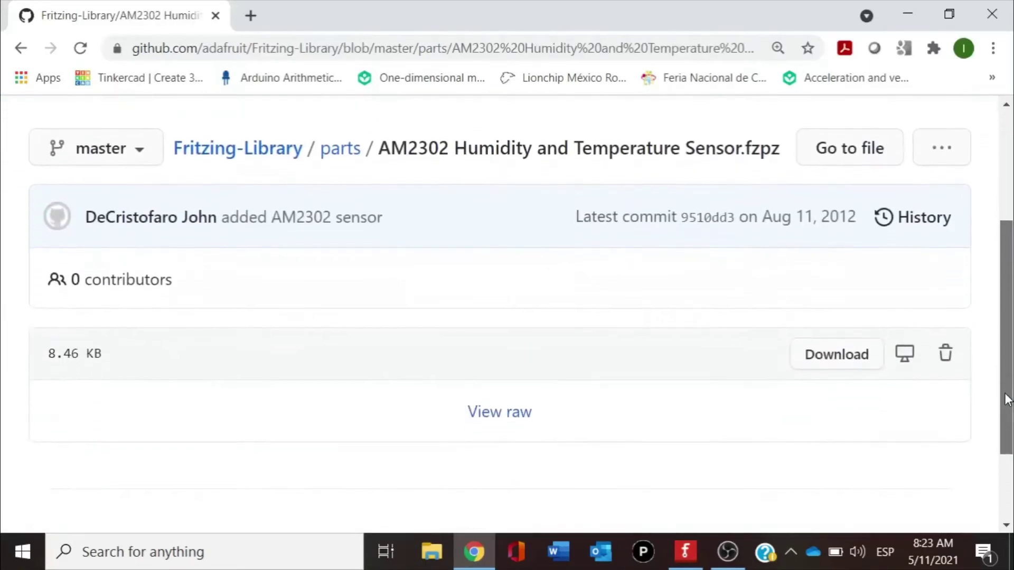
click(475, 412)
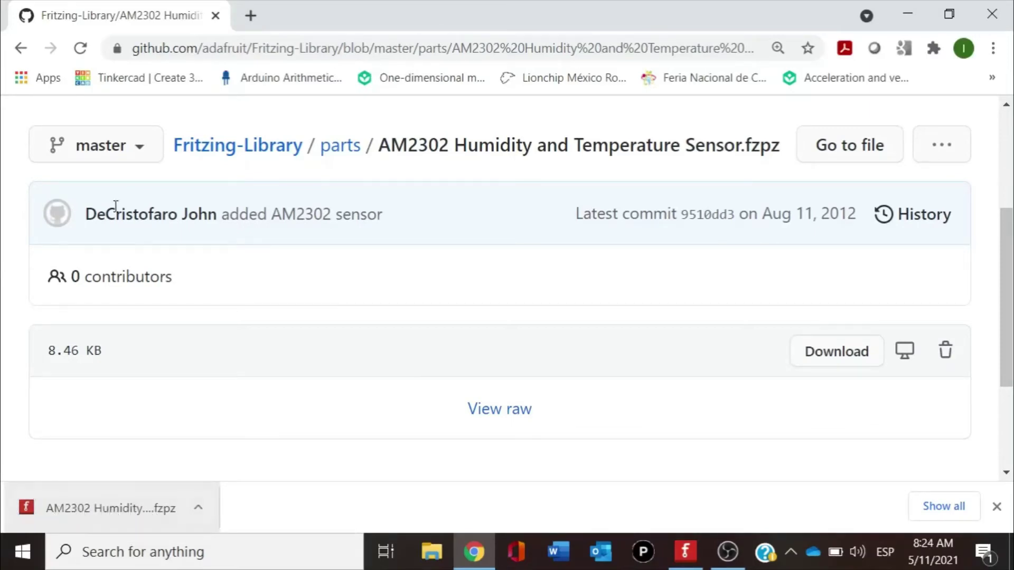
Switch back to Fritzing and import the AM2302 Humidity and Temperature Sensor file from Downloads into the parts library.
click(679, 552)
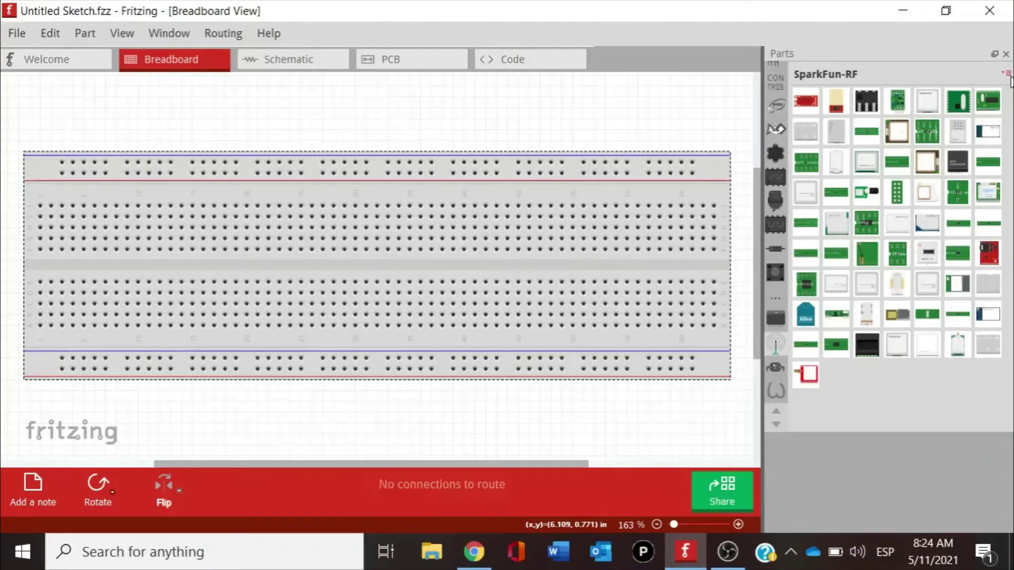
click(1007, 75)
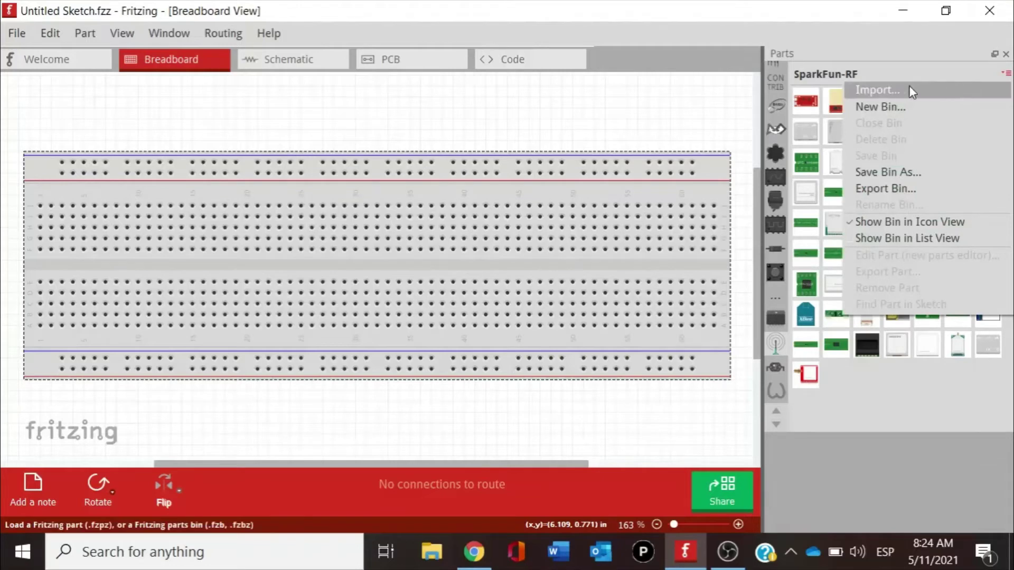
click(864, 91)
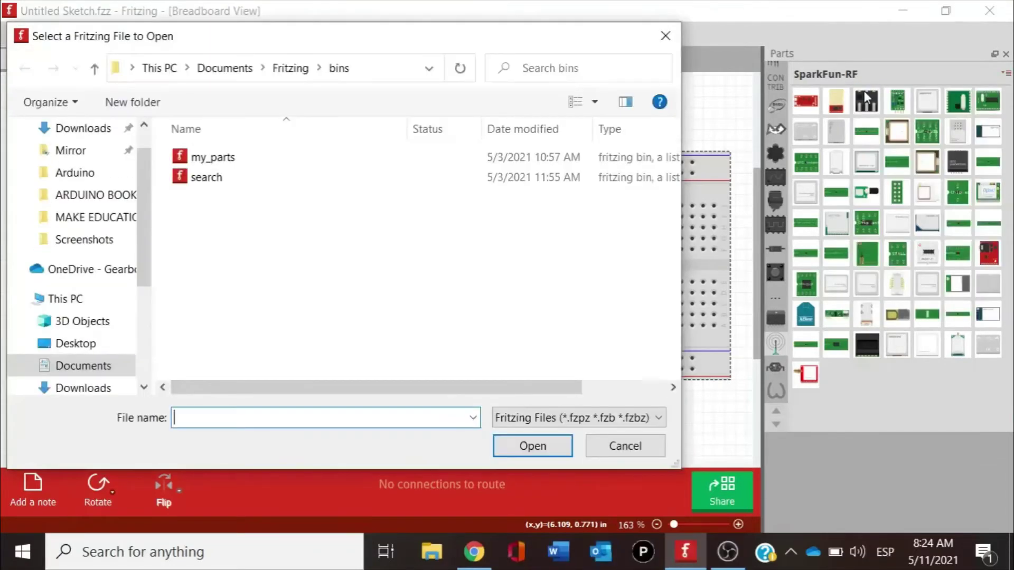
click(103, 132)
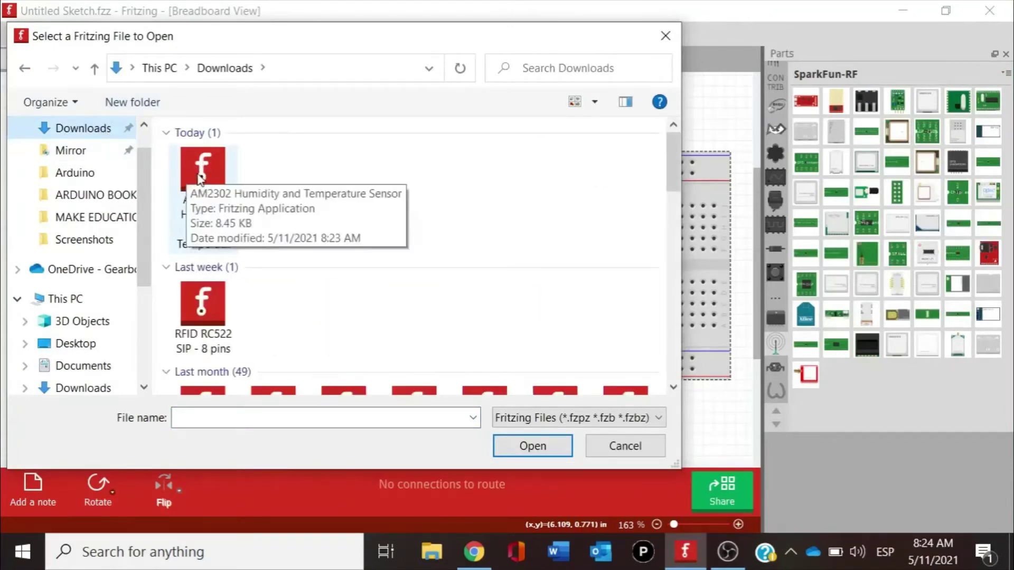
click(201, 176)
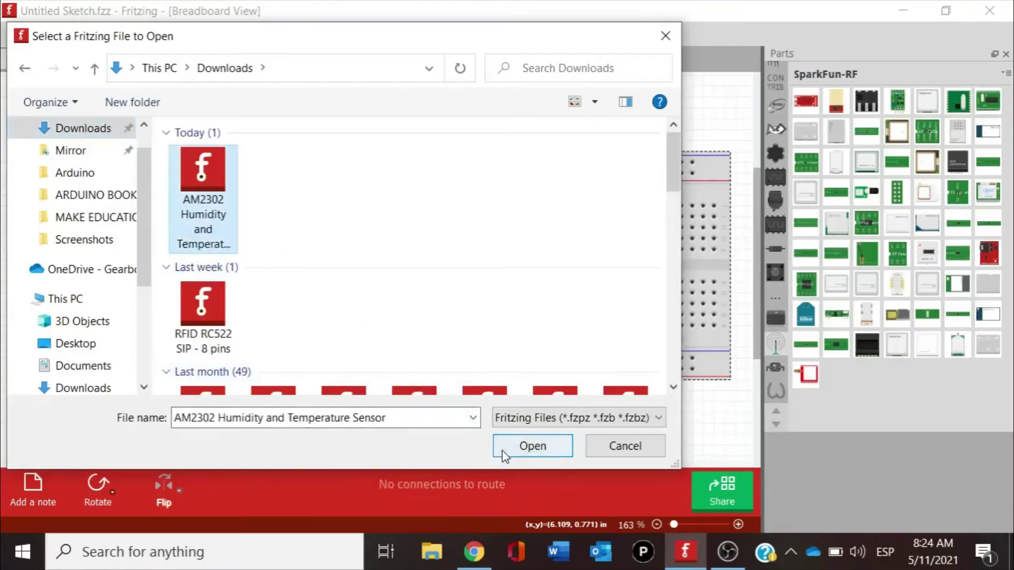
click(532, 447)
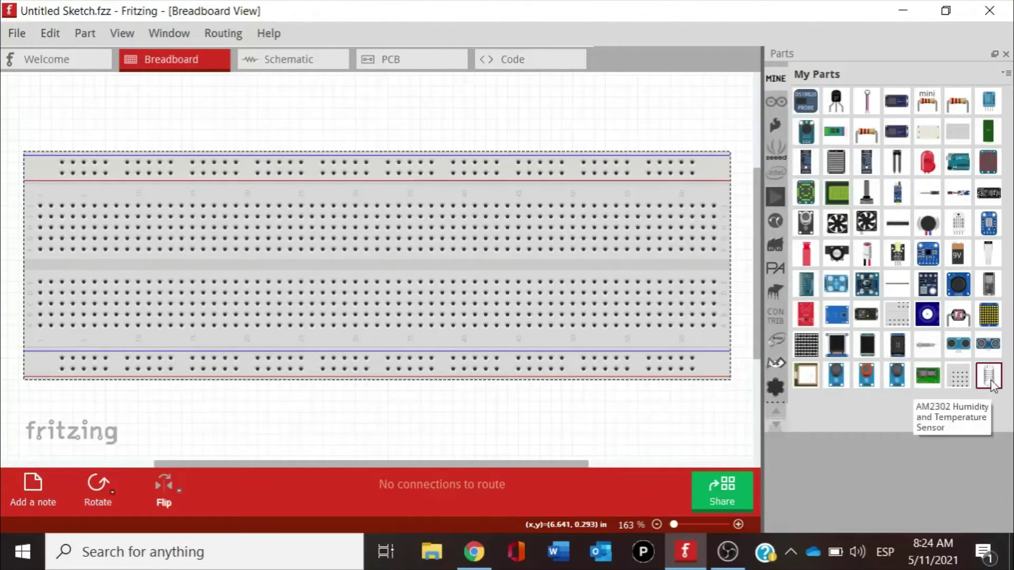
Look at the Parallax bin, return to My Parts and examine the imported AM2302 sensor.
drag(991, 379, 783, 275)
click(783, 276)
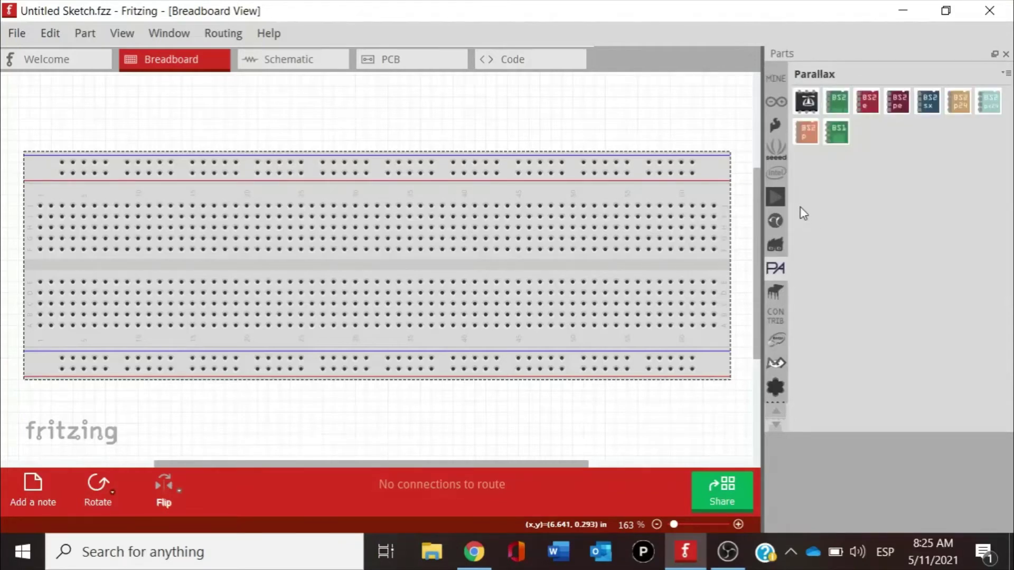
click(780, 81)
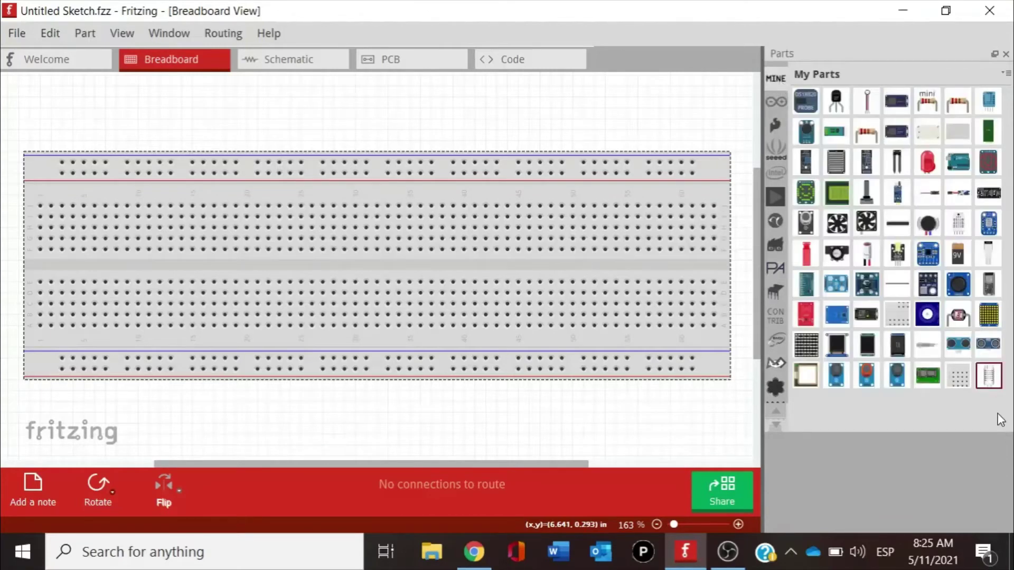
click(991, 378)
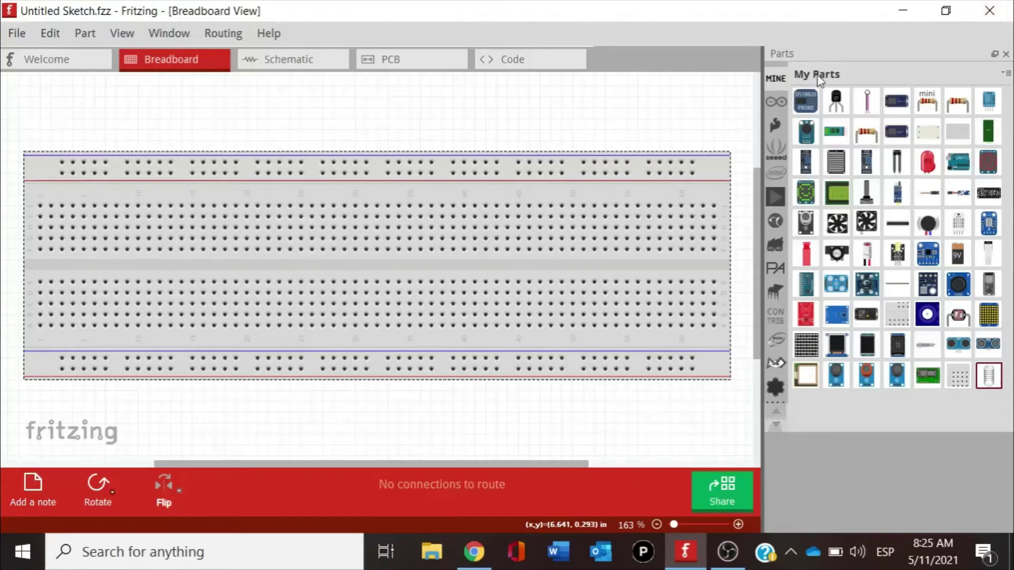
click(889, 418)
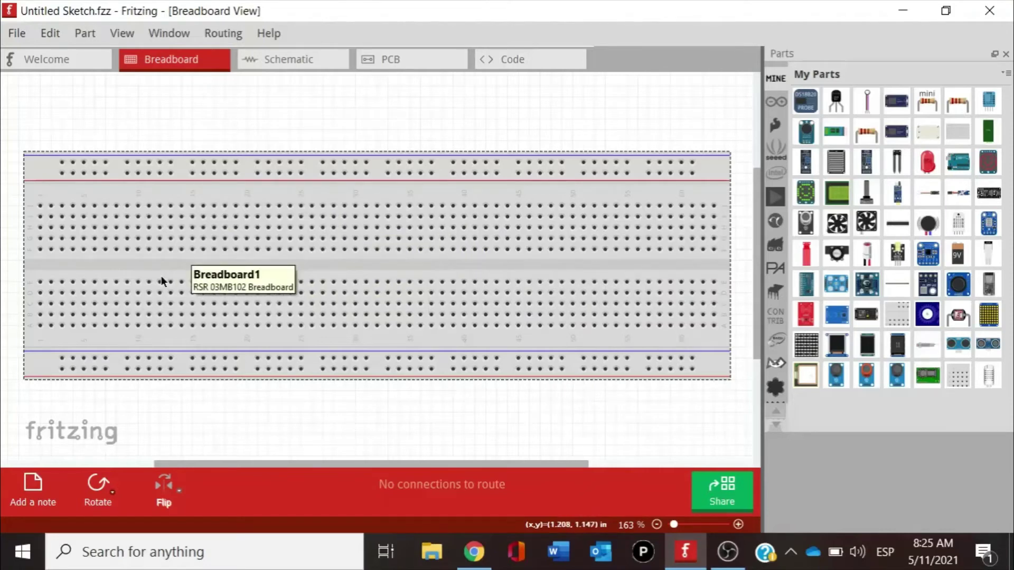
Delete the full-size breadboard and place a mini breadboard with a half-size breadboard below it from My Parts.
right_click(211, 264)
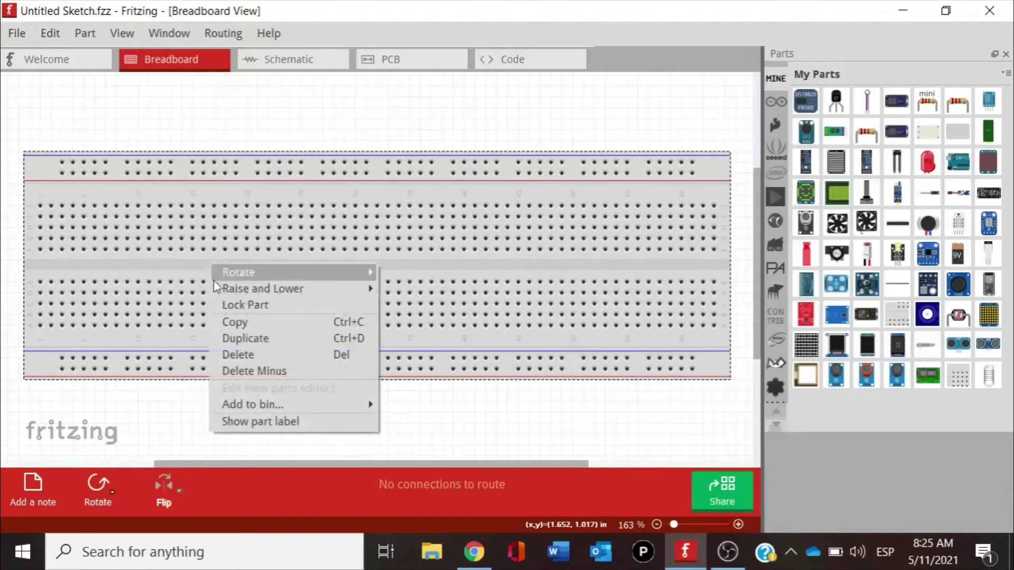
click(230, 351)
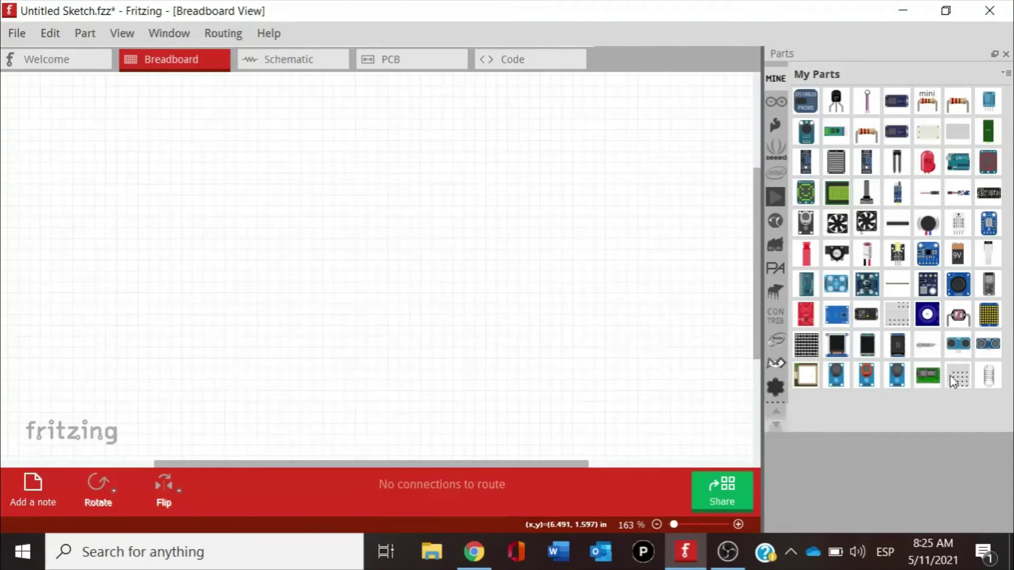
drag(956, 379, 283, 105)
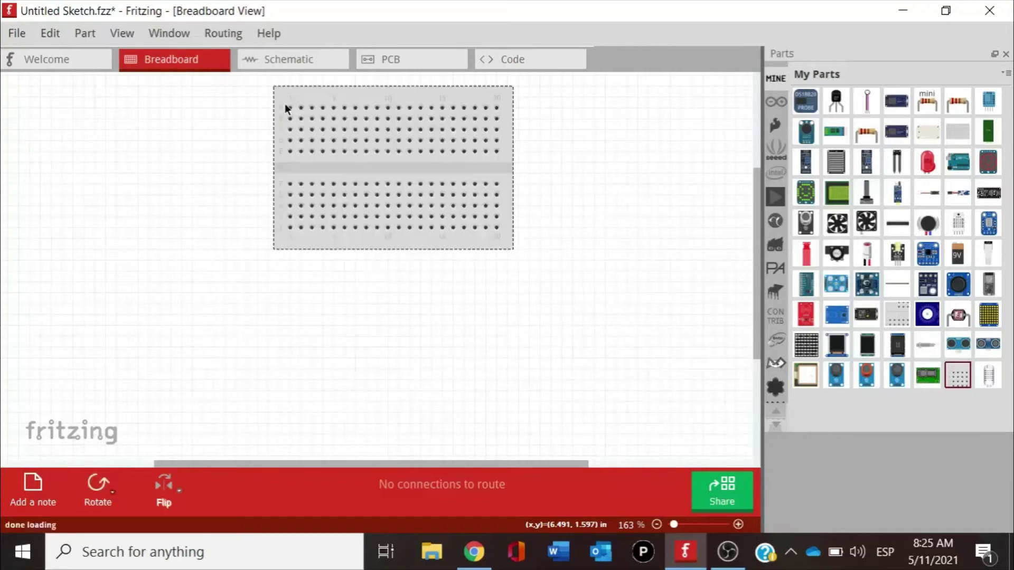
drag(957, 131, 241, 275)
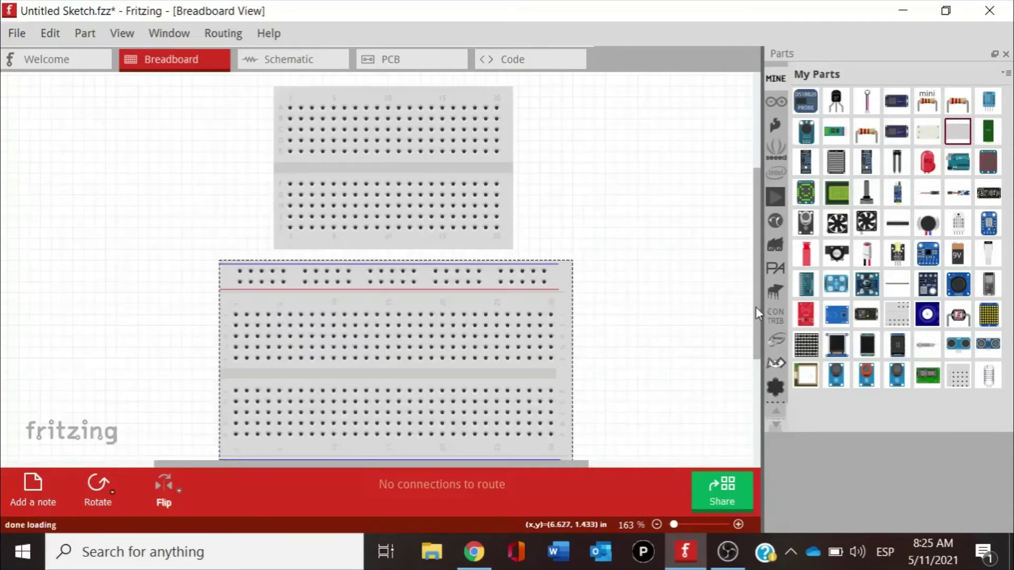
drag(756, 307, 767, 283)
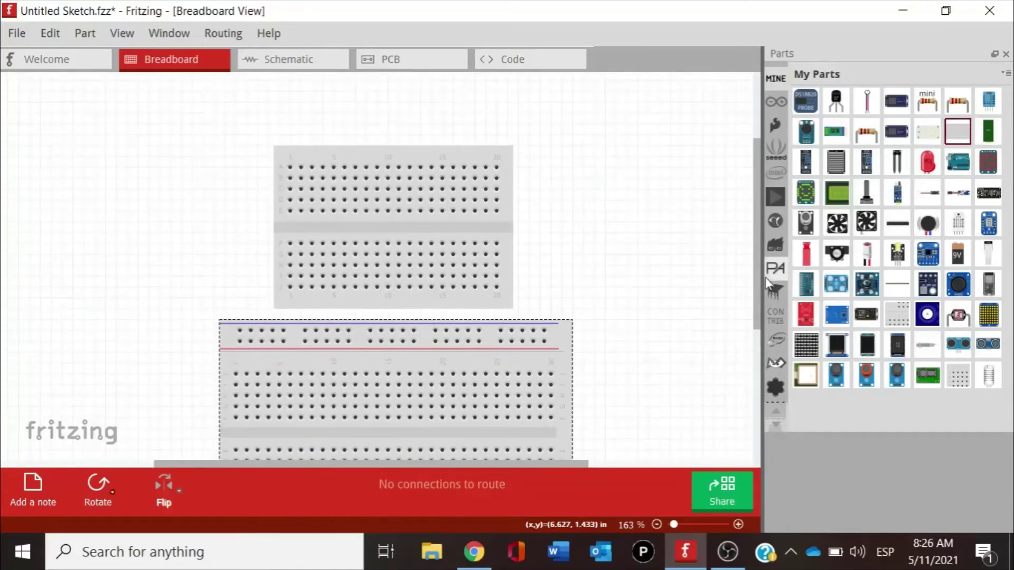
Delete the mini breadboard and move the half-size breadboard up into its place on the canvas.
right_click(319, 155)
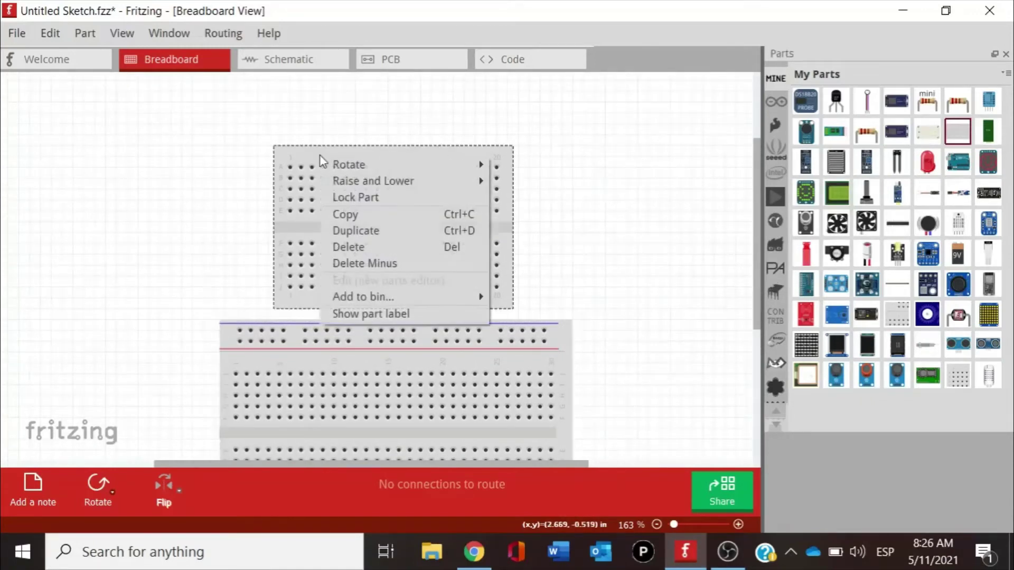
click(349, 247)
drag(299, 366, 301, 193)
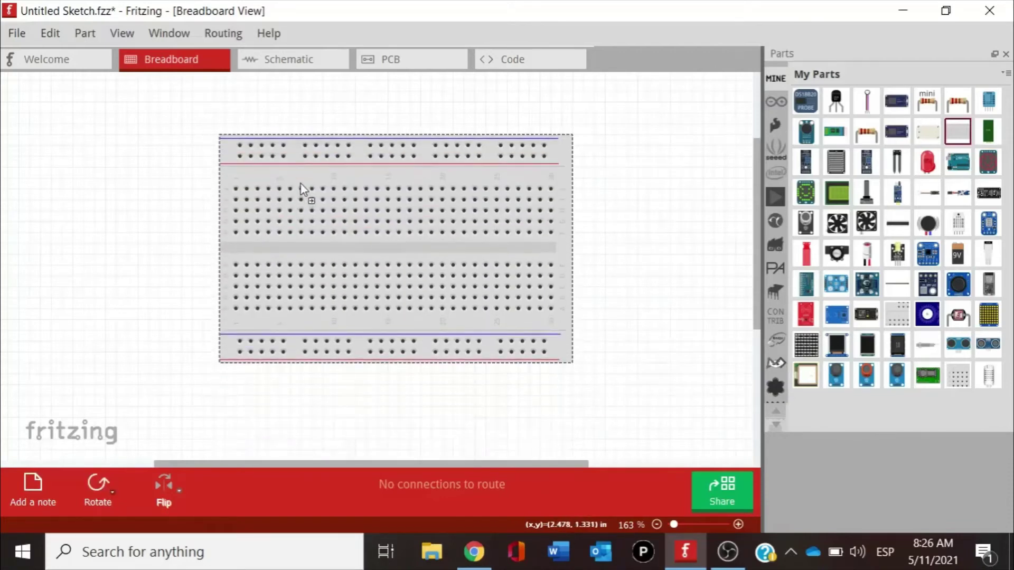
click(185, 230)
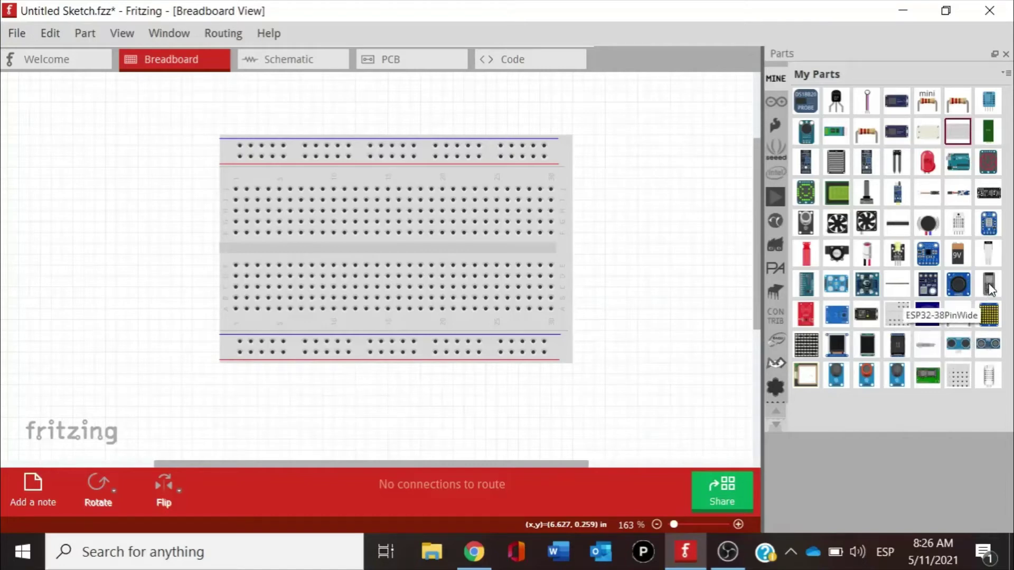
Place the ESP32-38PinWide board from My Parts upright over the right end of the half-size breadboard.
drag(992, 289, 455, 154)
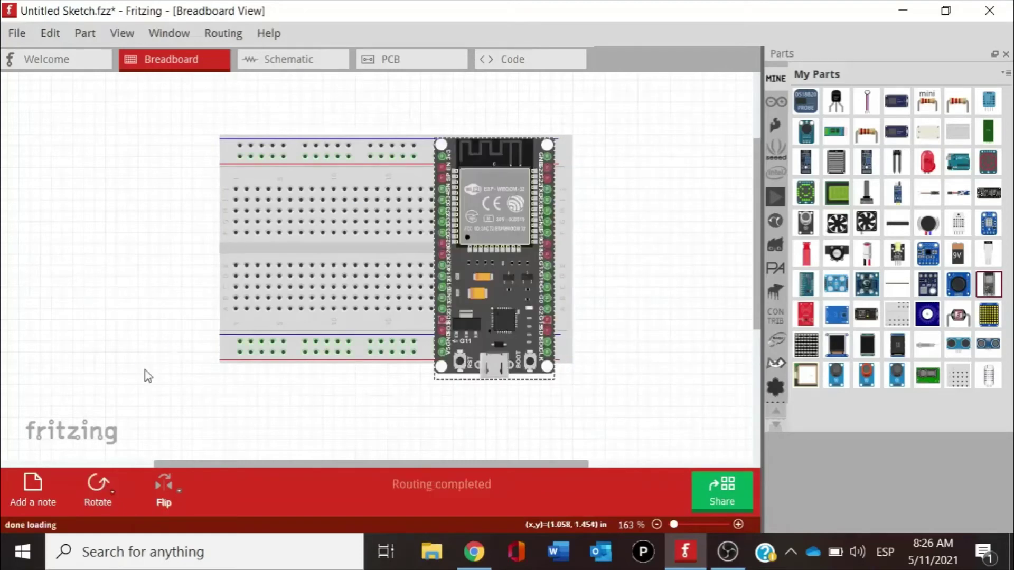
Rotate the ESP32 board 90 degrees counter clockwise and seat it across the centre channel at the breadboard's USB-facing right end.
click(95, 486)
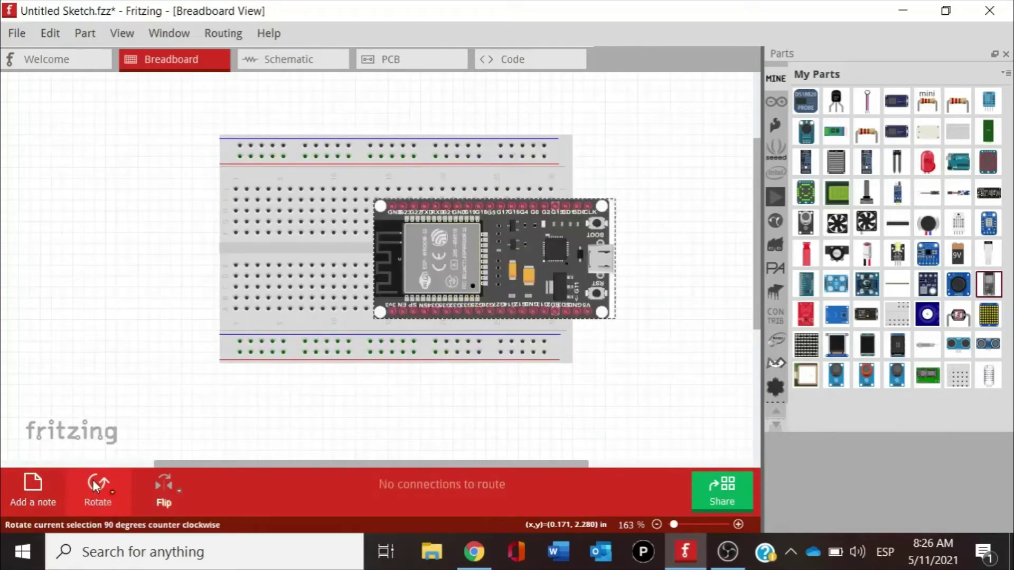
drag(541, 259, 503, 246)
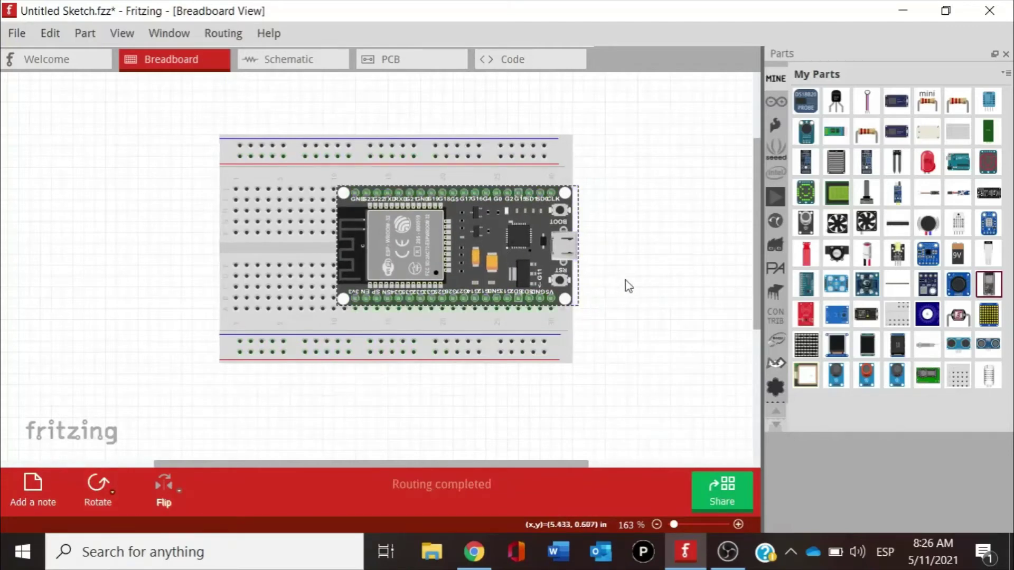
click(628, 287)
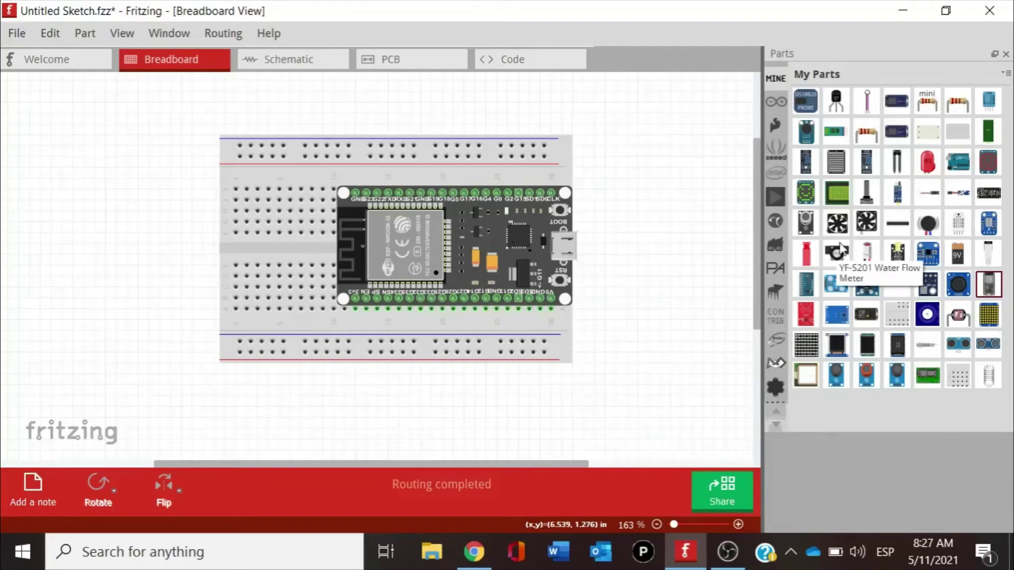
Place the three-wire fan left of the breadboard and plug the AM2302 sensor's leads into the breadboard's free left end.
drag(866, 227, 36, 156)
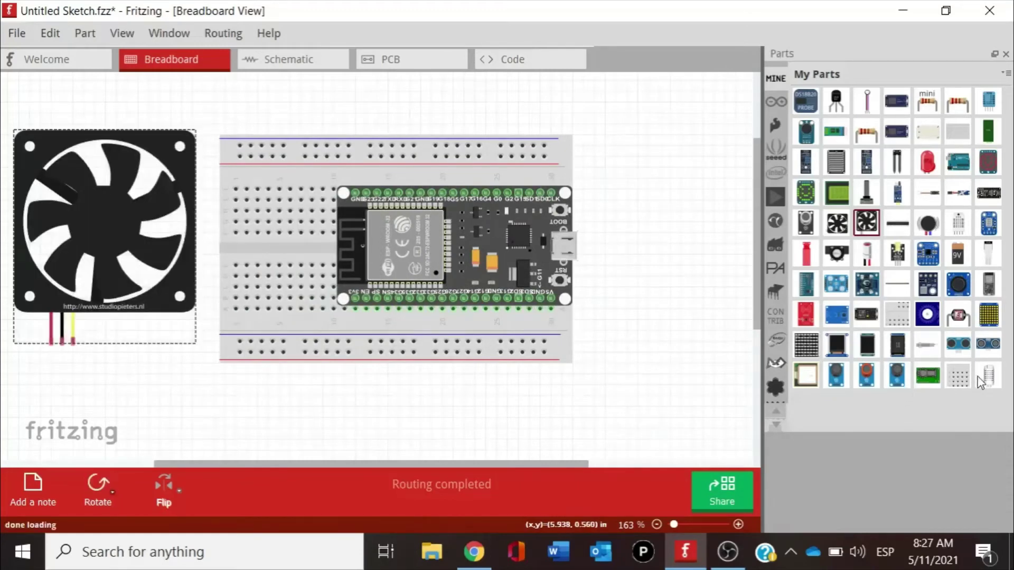
drag(989, 377, 254, 89)
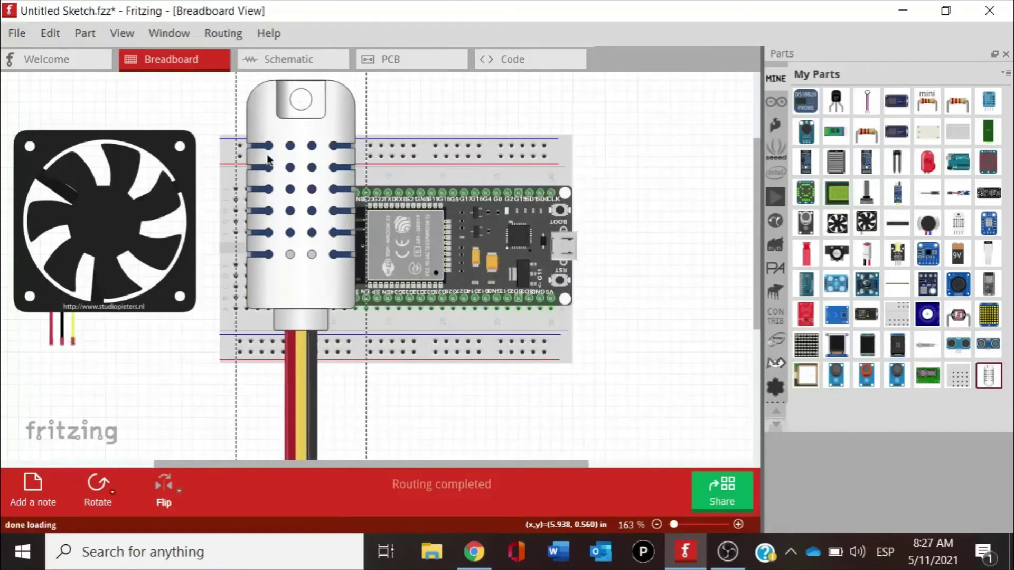
drag(288, 247, 267, 100)
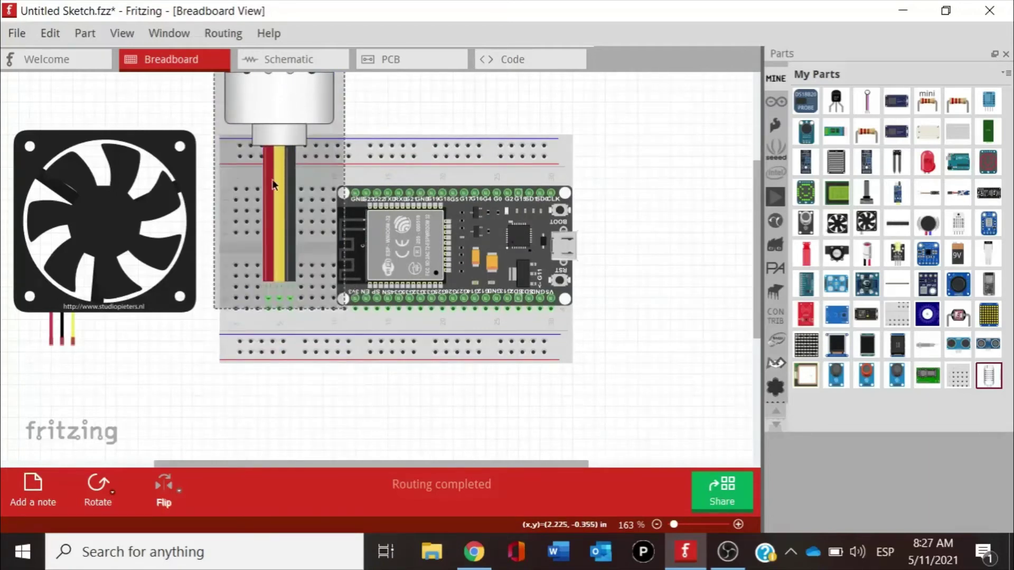
drag(275, 192, 275, 180)
click(635, 265)
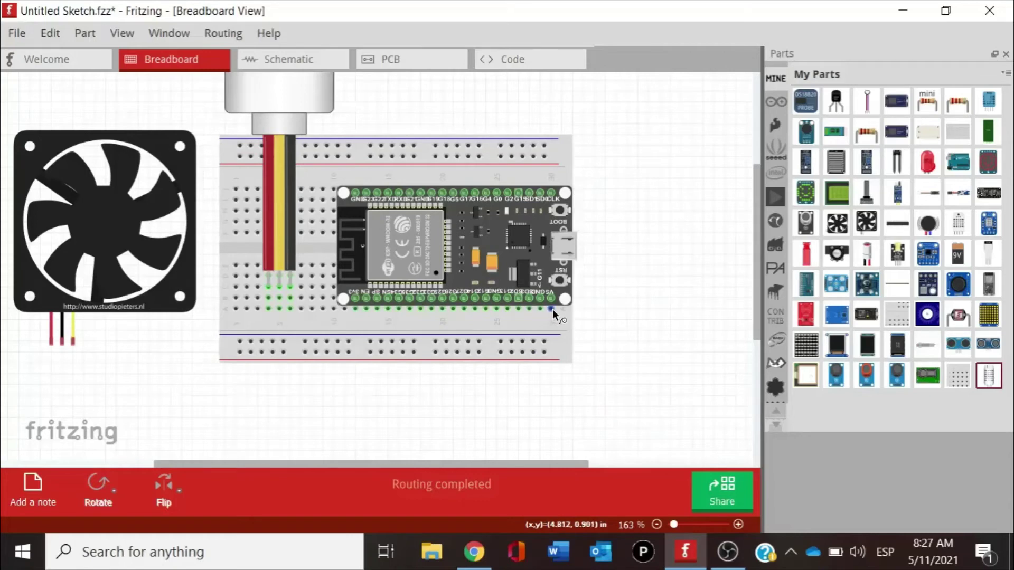
Wire the ESP32's 5V pin column to the lower red power rail and color the wire red.
drag(552, 309, 544, 353)
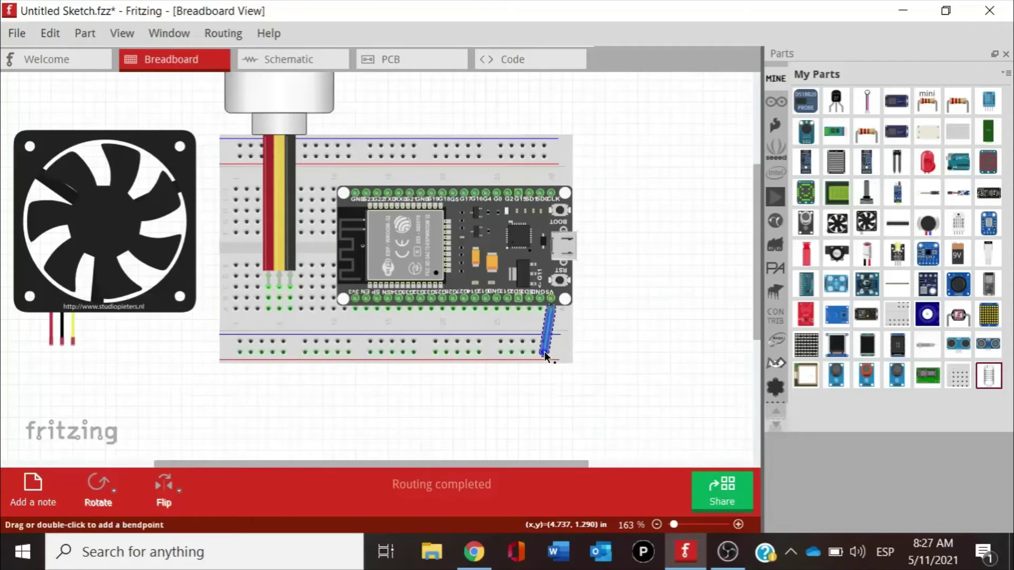
right_click(545, 353)
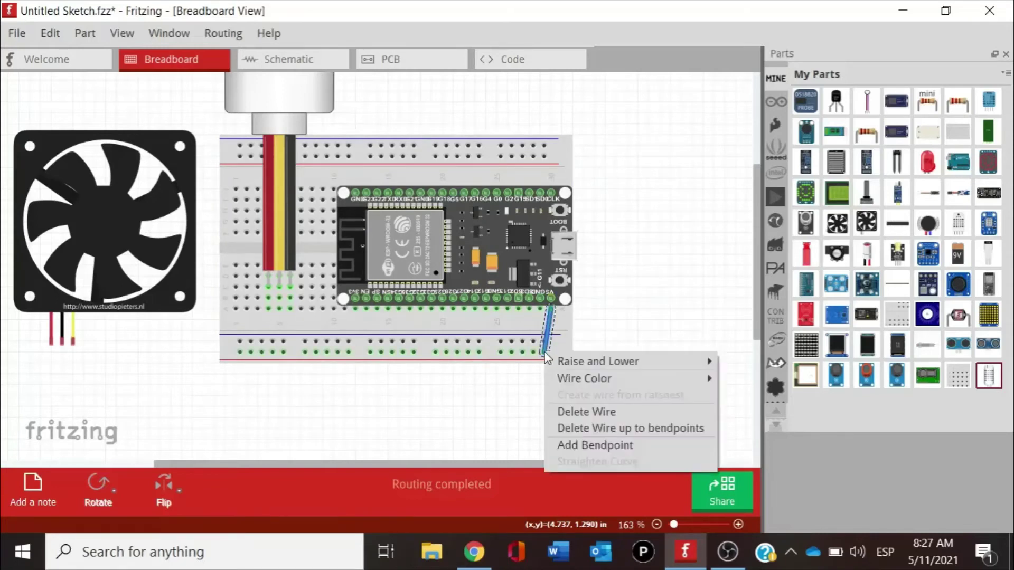
mouse_move(606, 378)
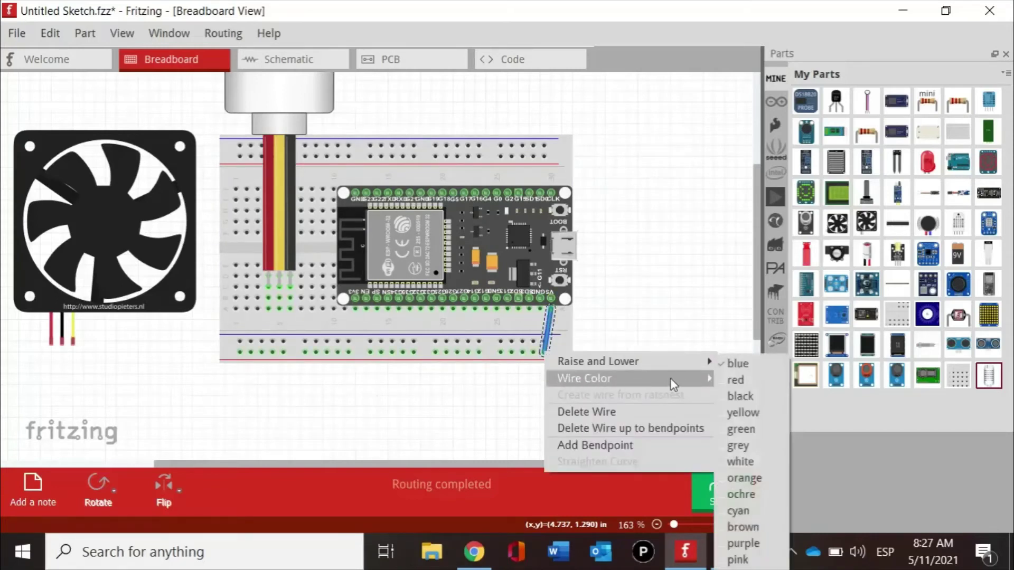
click(727, 379)
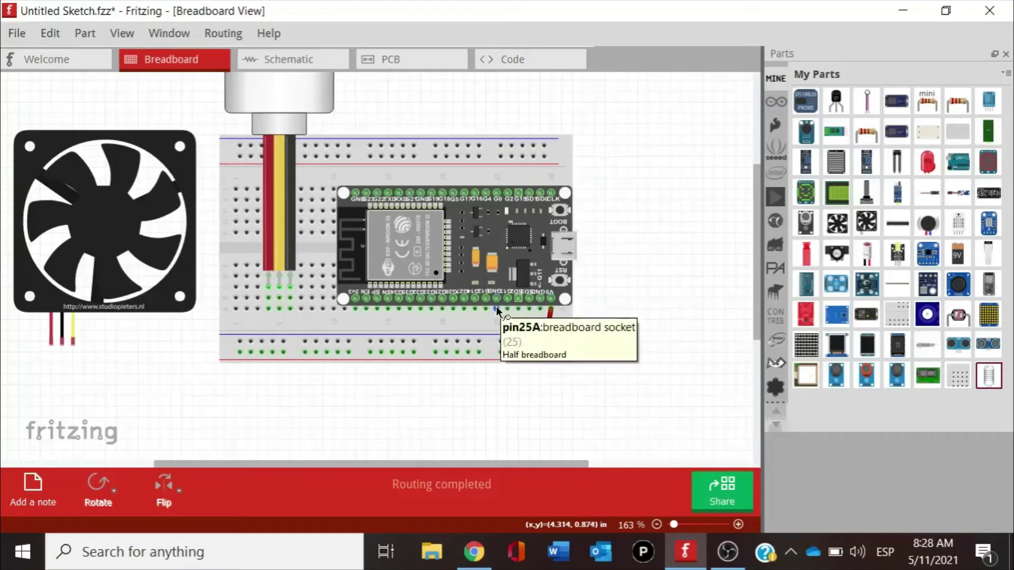
Wire the ESP32's GND pin column (pin25A) to the lower blue rail and color the wire blue.
drag(496, 306, 481, 339)
right_click(481, 339)
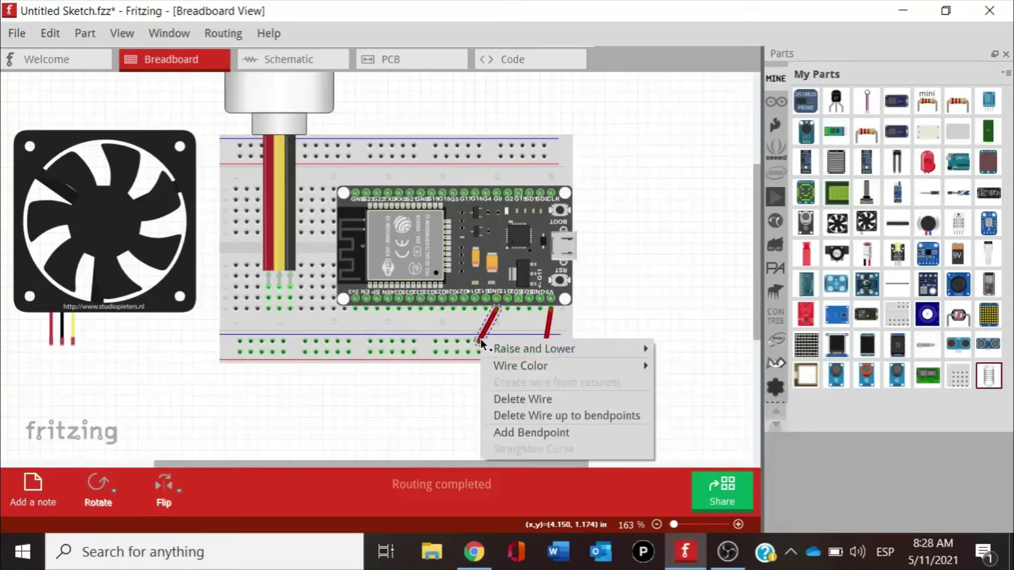
mouse_move(597, 363)
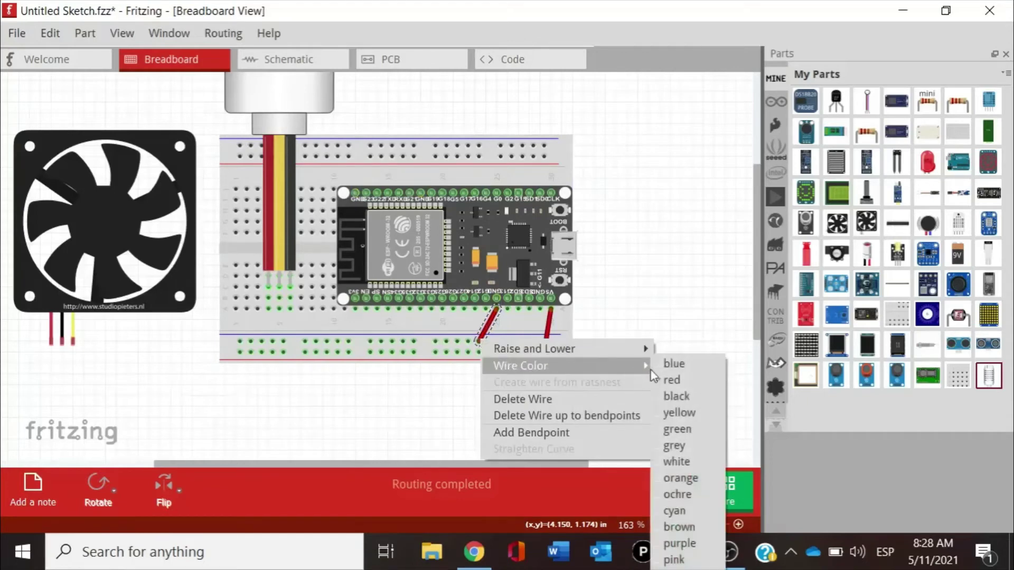
click(674, 363)
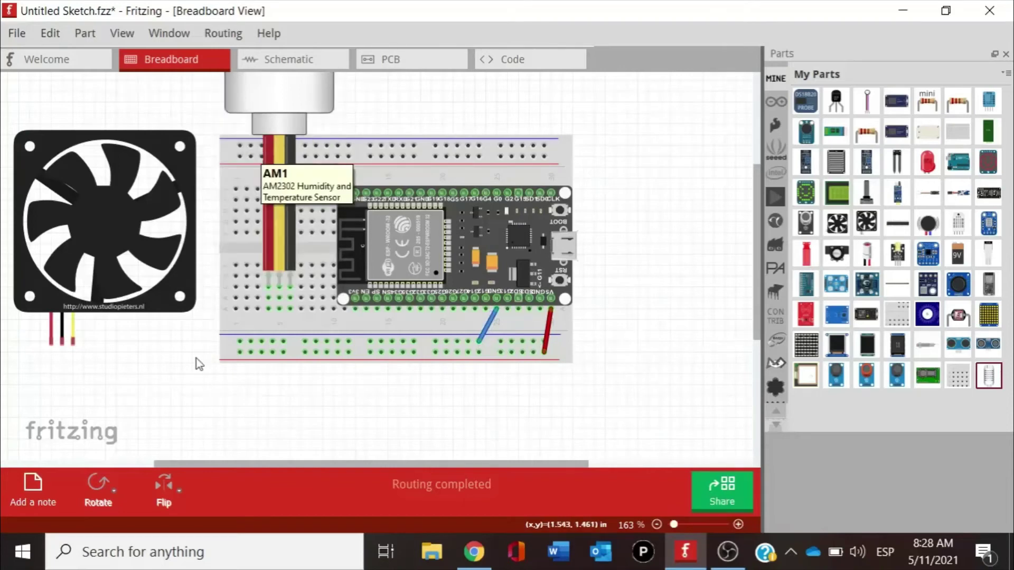
Add a note to the canvas and clear its placeholder text.
click(53, 33)
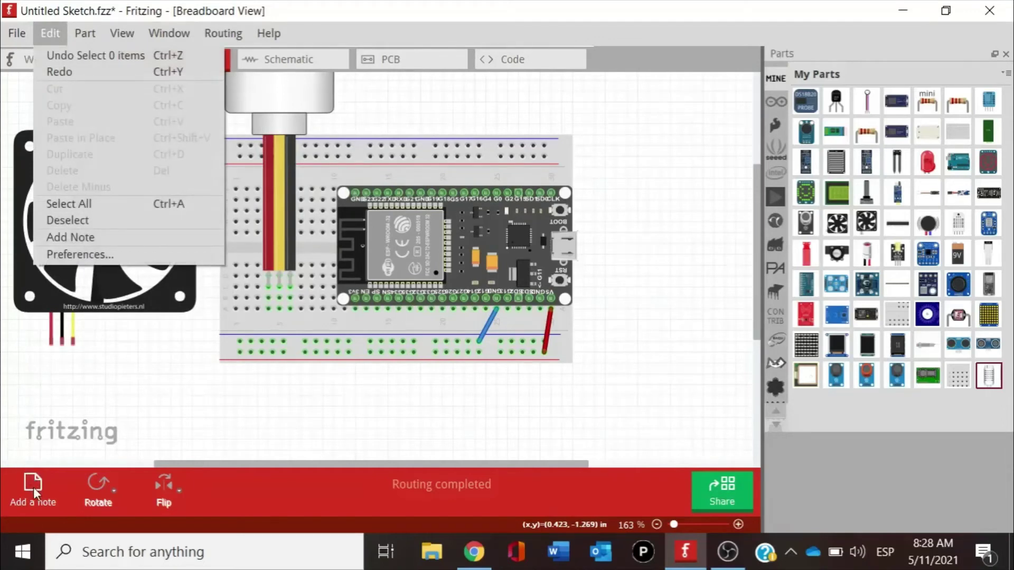
click(78, 238)
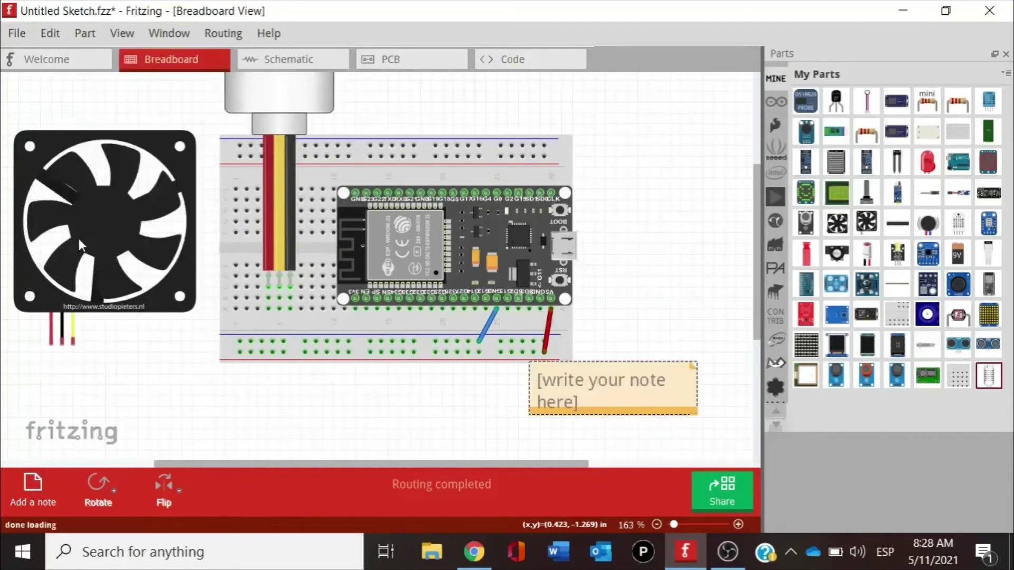
click(599, 401)
key(BackSpace)
key(BackSpace)
key(BackSpace)
key(BackSpace)
key(BackSpace)
key(BackSpace)
key(BackSpace)
key(BackSpace)
key(BackSpace)
key(BackSpace)
key(BackSpace)
key(BackSpace)
key(BackSpace)
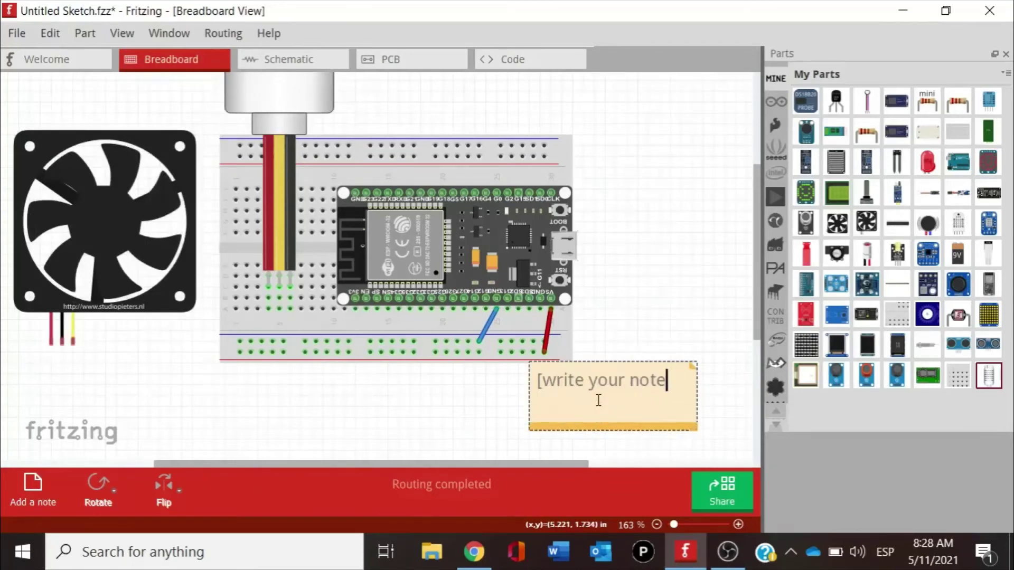
key(BackSpace)
key(BackSpace)
key(BackSpace)
key(BackSpace)
key(BackSpace)
key(BackSpace)
key(BackSpace)
key(BackSpace)
key(BackSpace)
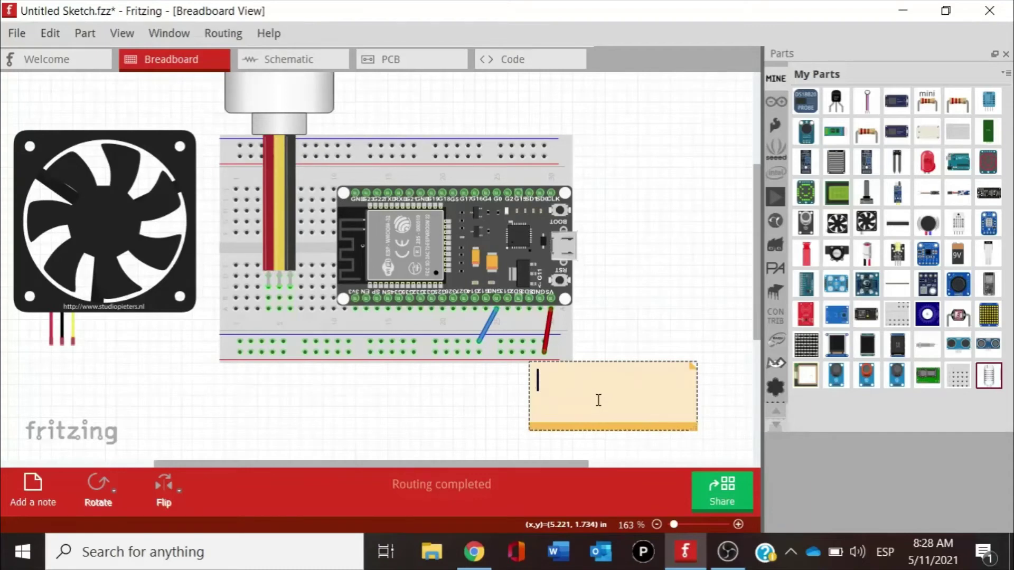
Write "Red wire- 5V" and "Blue wire-GND" on two lines of the note and move it just below the breadboard.
text(Red wire-)
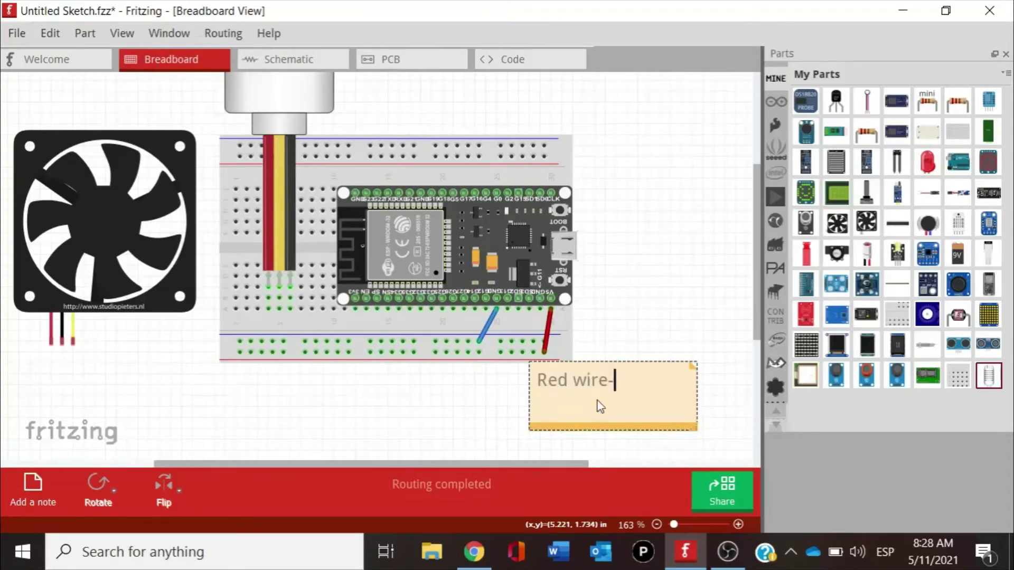
text(%v)
key(BackSpace)
key(BackSpace)
text(5V)
key(Return)
text(Blue )
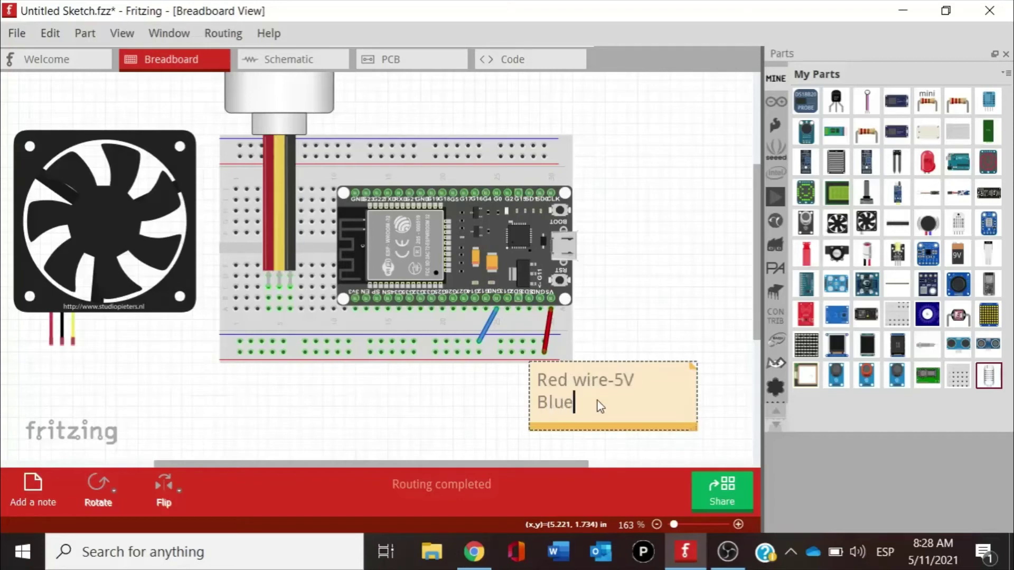
text(wire-GND)
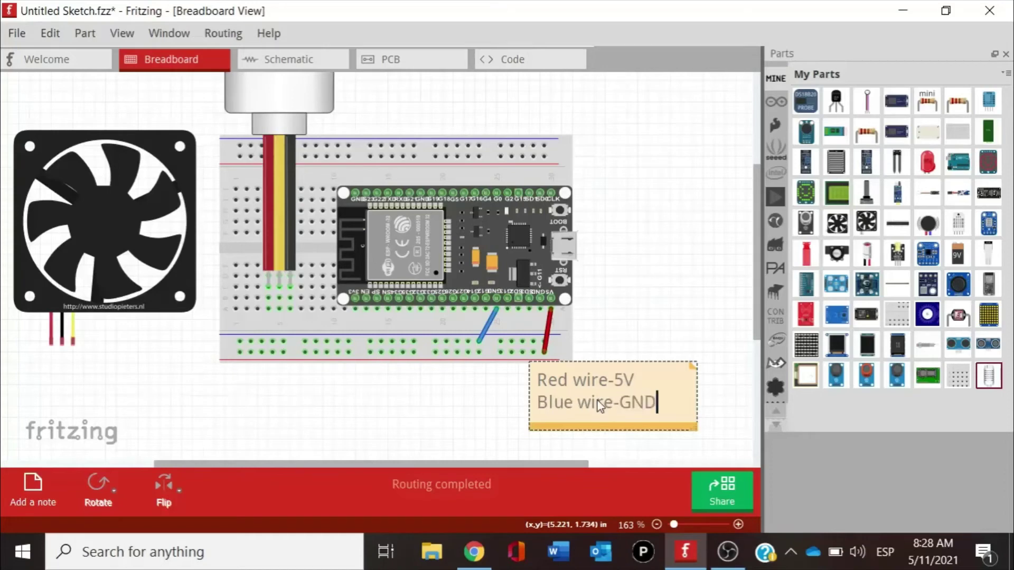
click(616, 369)
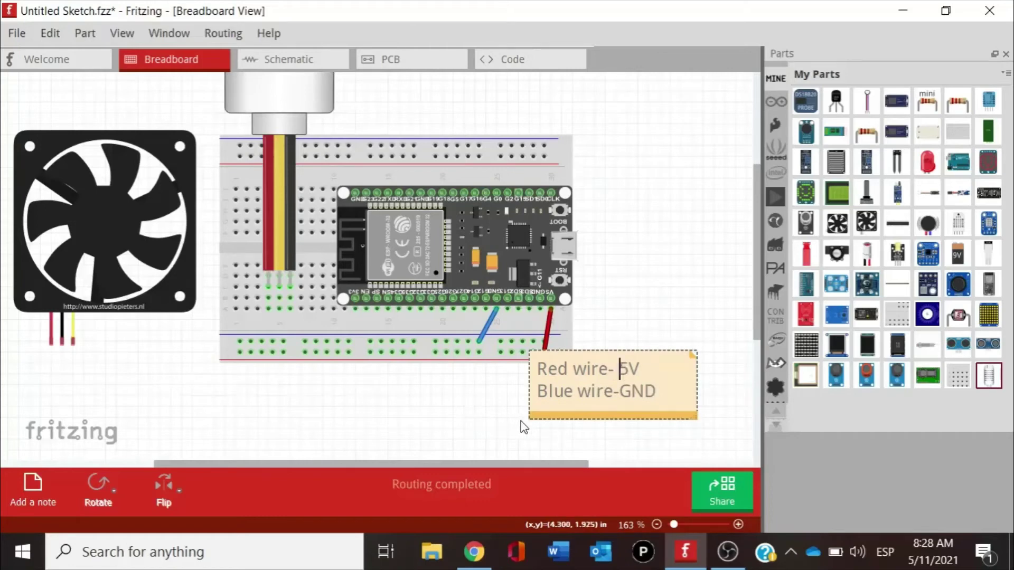
drag(539, 423, 545, 441)
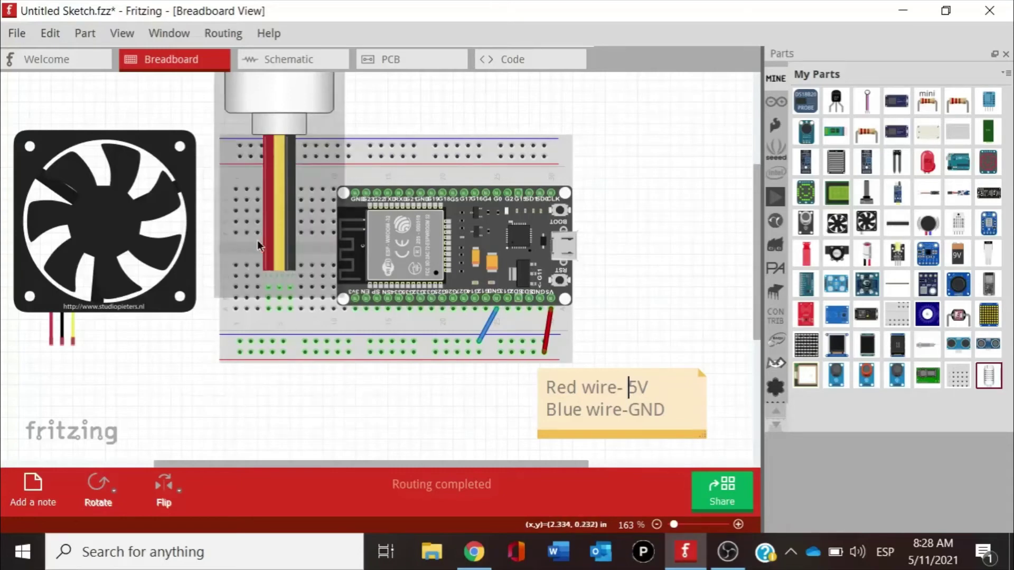
Connect the column of the AM2302 sensor's black lead to the lower blue rail with a blue wire.
click(289, 294)
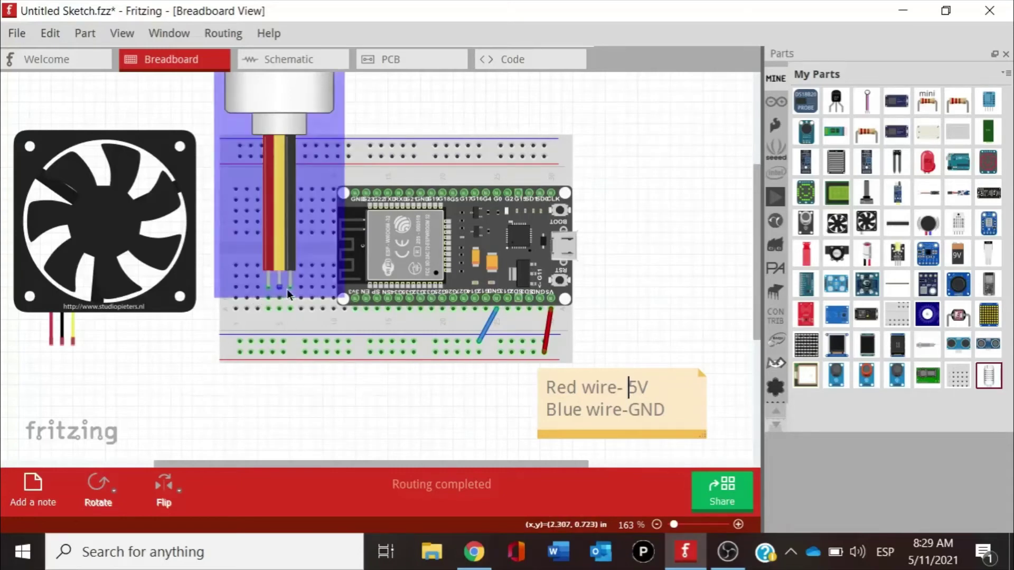
drag(290, 293, 291, 292)
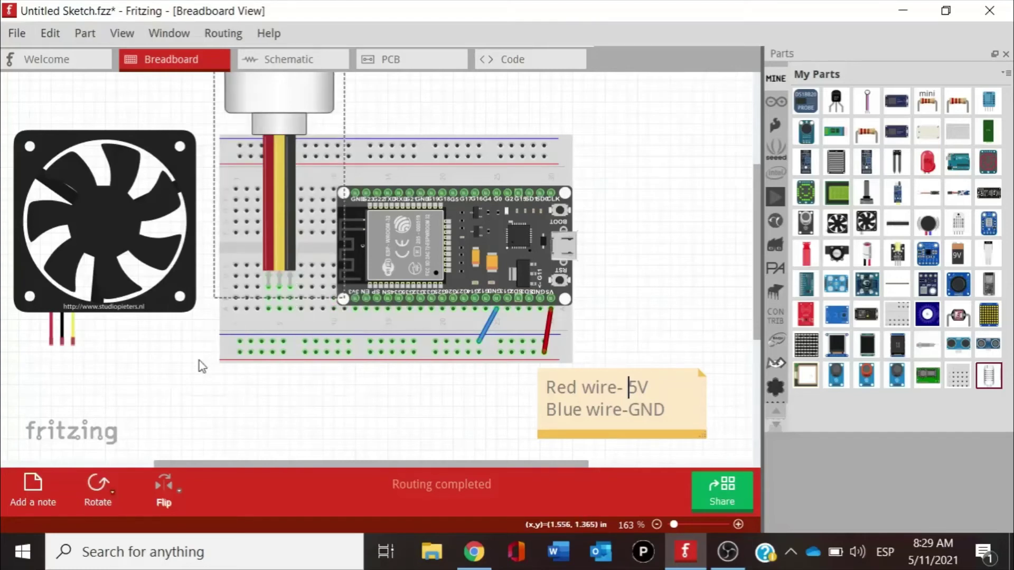
drag(290, 310, 305, 342)
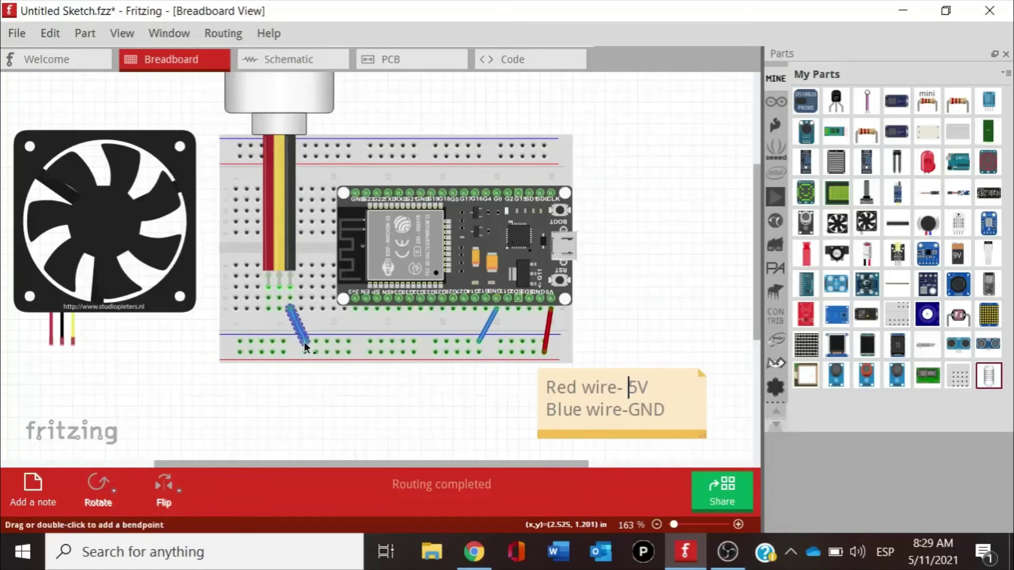
click(299, 422)
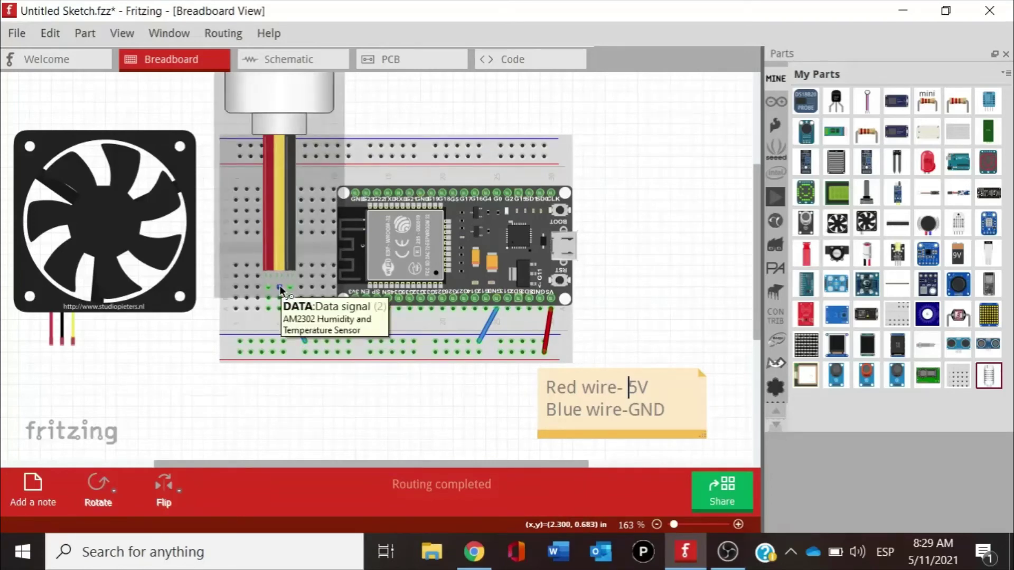
Wire the column of the AM2302's DATA lead to the column of the ESP32's GPIO34 pin.
mouse_move(280, 289)
mouse_down()
mouse_move(279, 316)
mouse_move(344, 333)
mouse_move(397, 325)
mouse_move(277, 310)
mouse_up()
drag(384, 321, 402, 303)
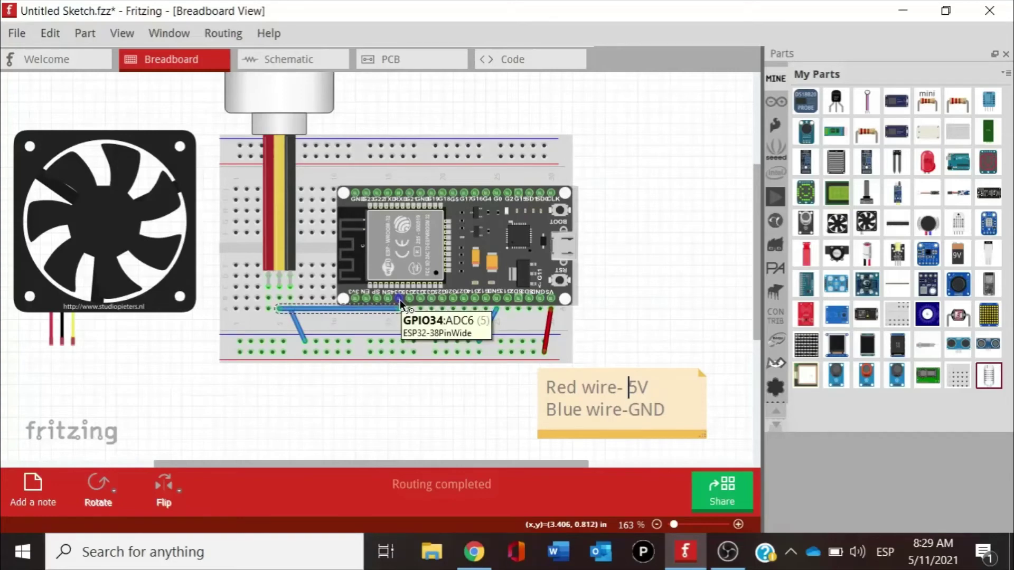
click(389, 420)
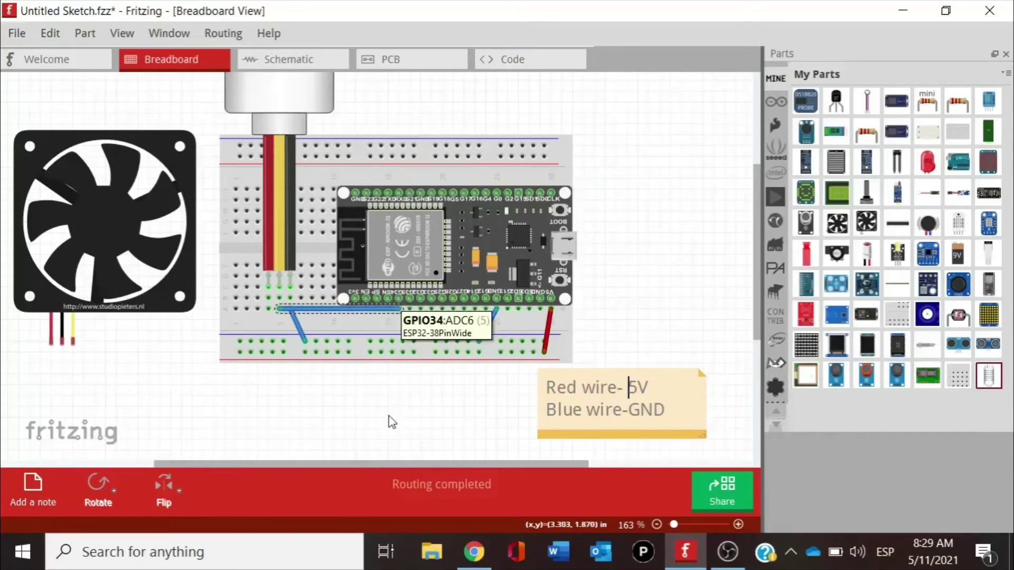
Bend the data wire into a squared U shape passing below the breadboard and color it yellow.
click(352, 313)
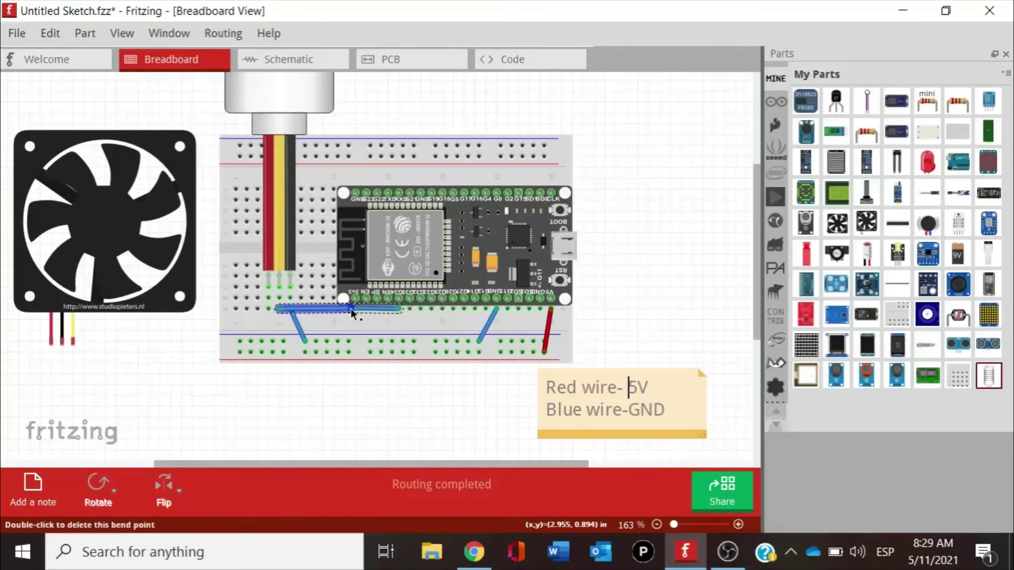
drag(352, 311, 400, 386)
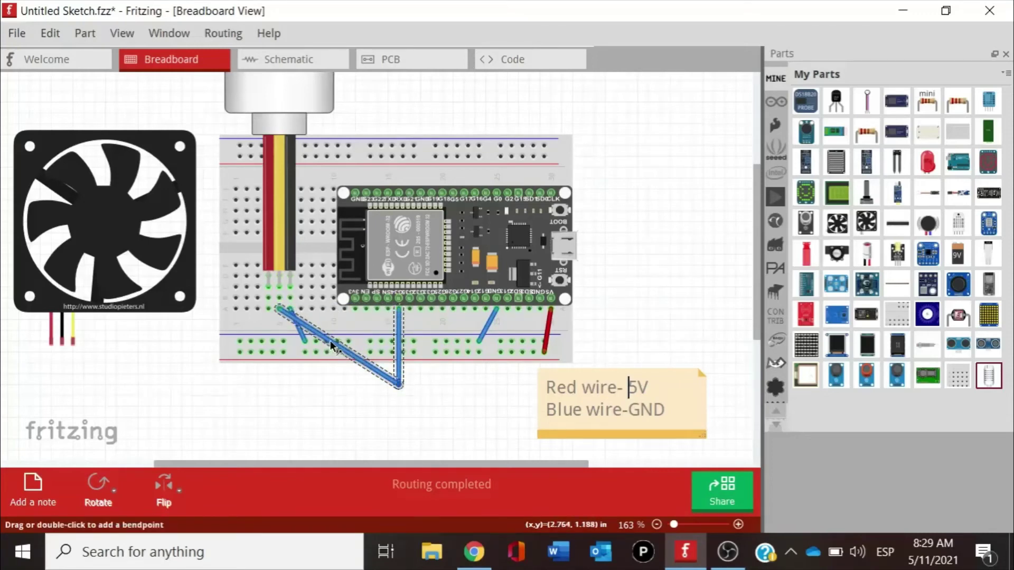
drag(332, 347, 278, 390)
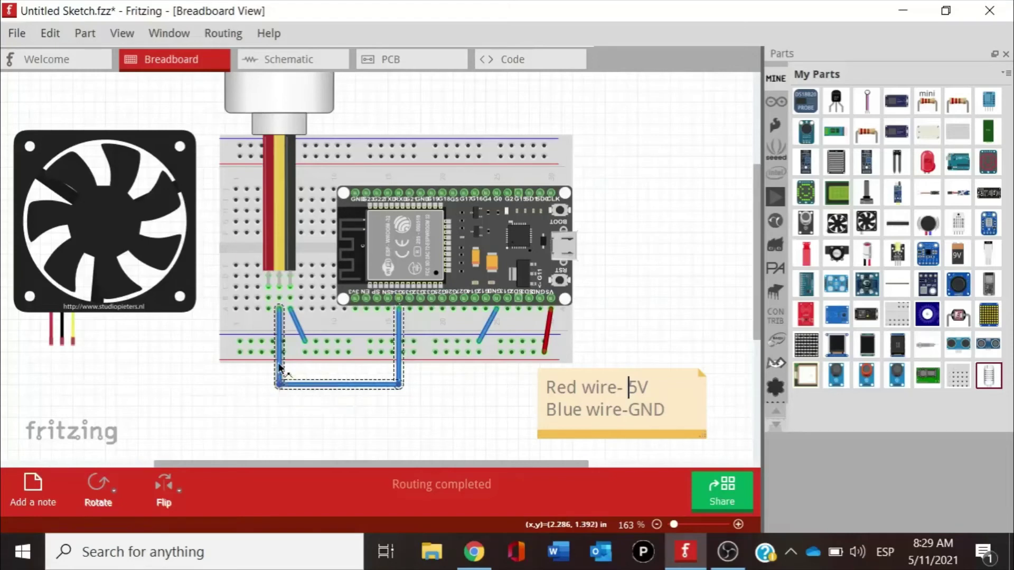
right_click(279, 365)
mouse_move(433, 397)
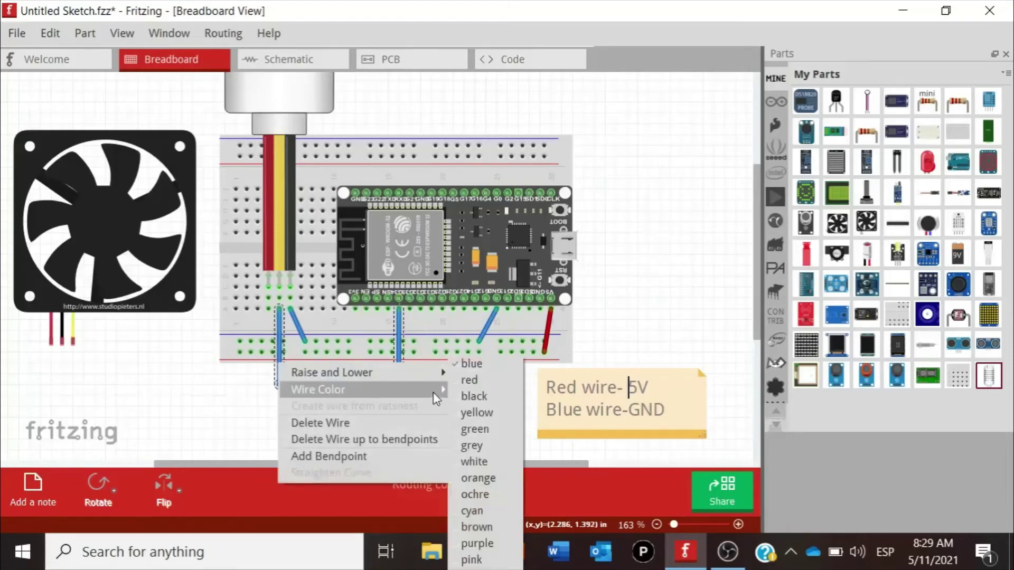
click(469, 414)
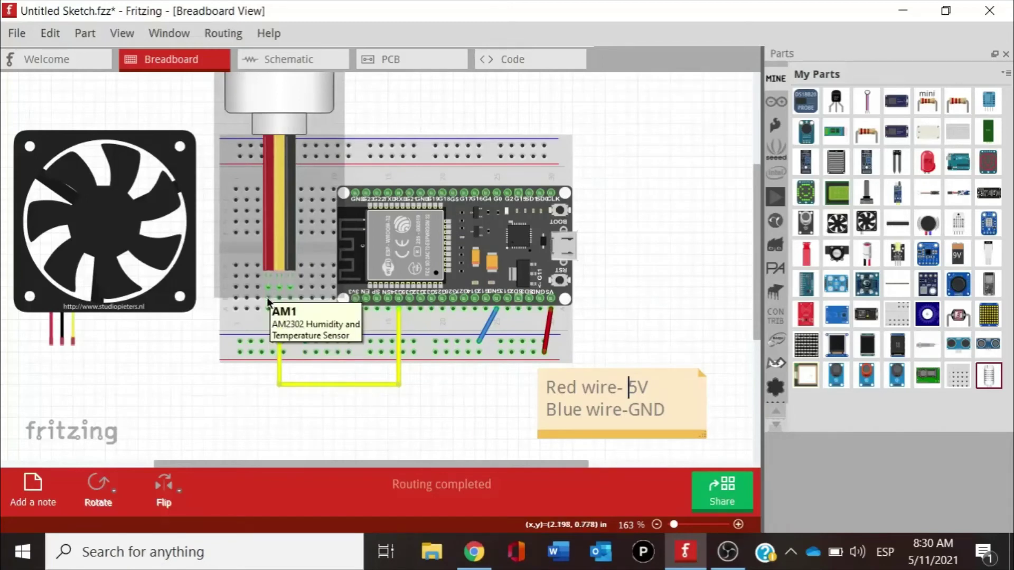
Connect the column of the AM2302 sensor's red lead to the lower red rail with a red wire.
drag(268, 308, 260, 350)
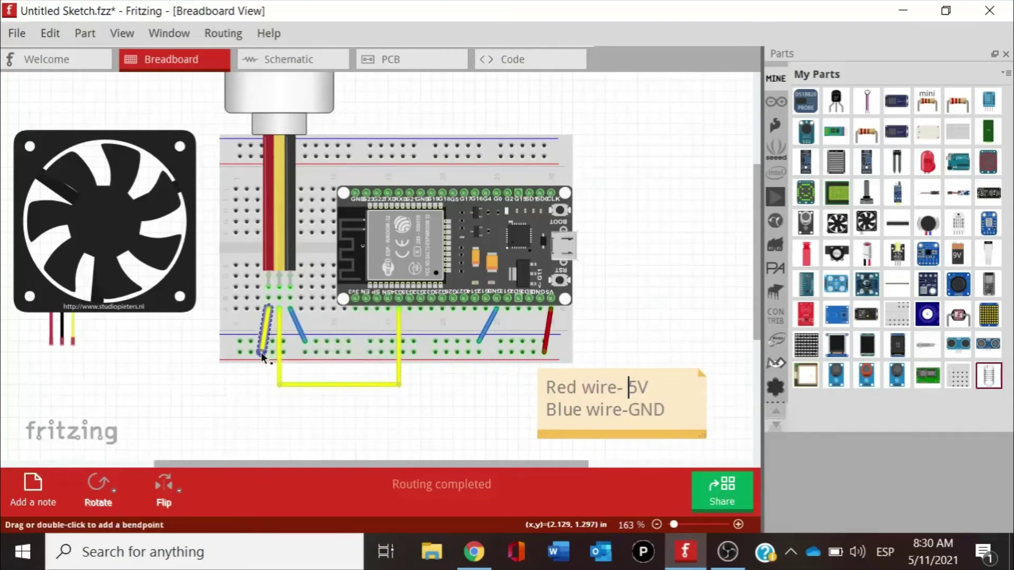
right_click(261, 353)
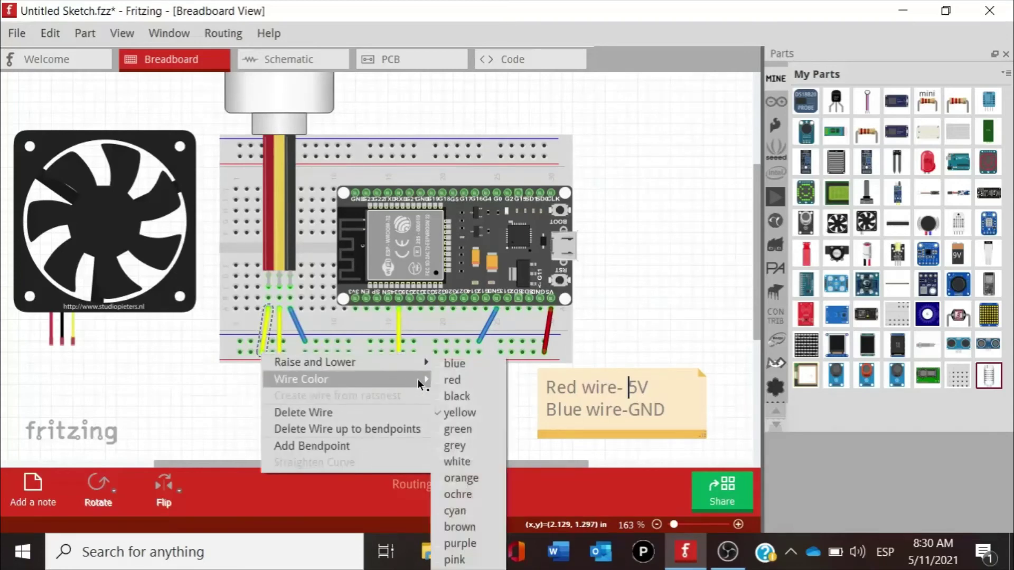
click(443, 379)
click(381, 408)
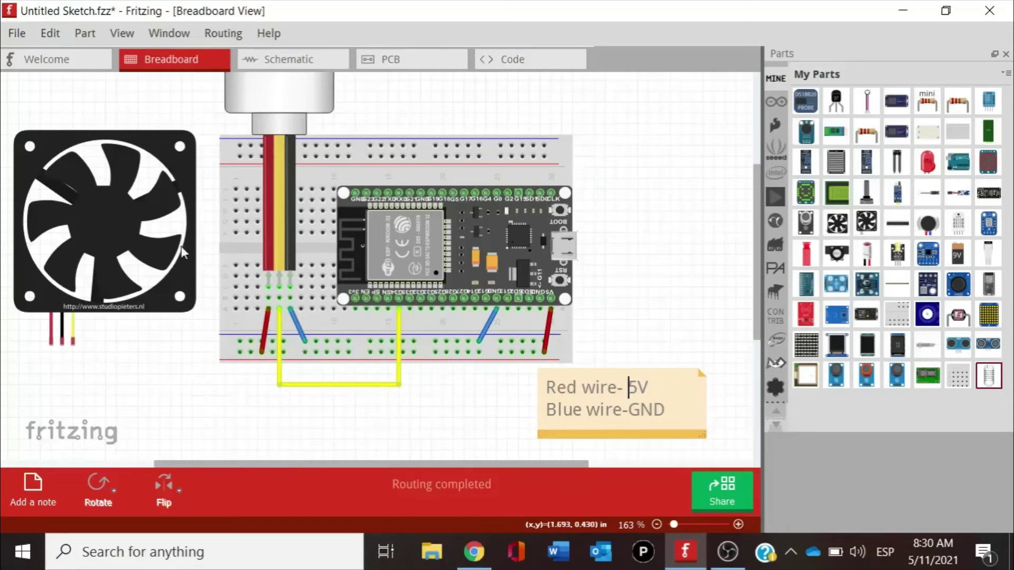
Move the fan slightly higher beside the breadboard so its leads sit above the level of the lower power rails.
drag(161, 245, 172, 190)
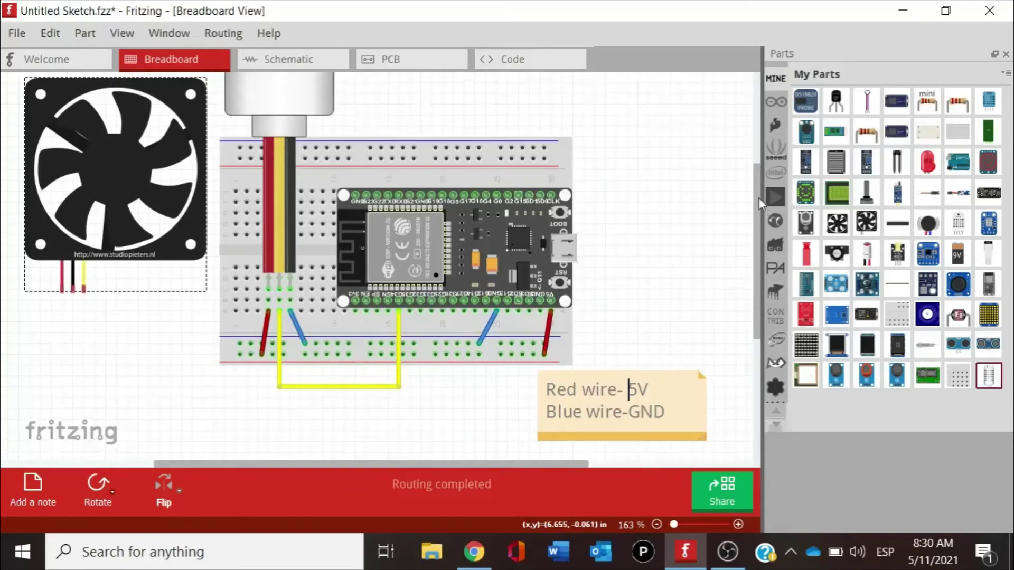
drag(757, 217, 759, 117)
drag(757, 110, 748, 206)
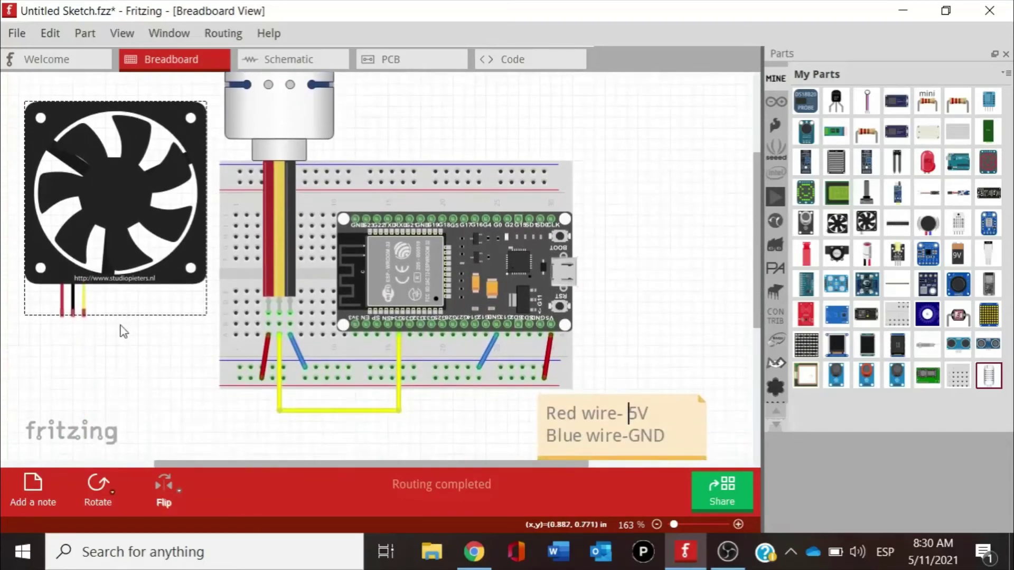
click(132, 337)
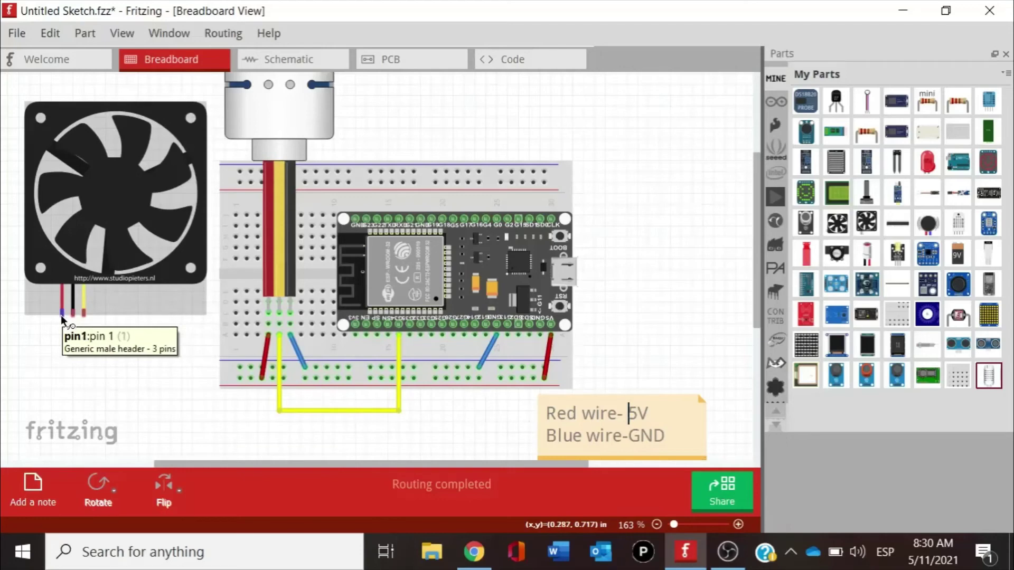
Connect the fan's red lead to the lower red rail and bend the wire into a right angle.
drag(61, 319, 240, 378)
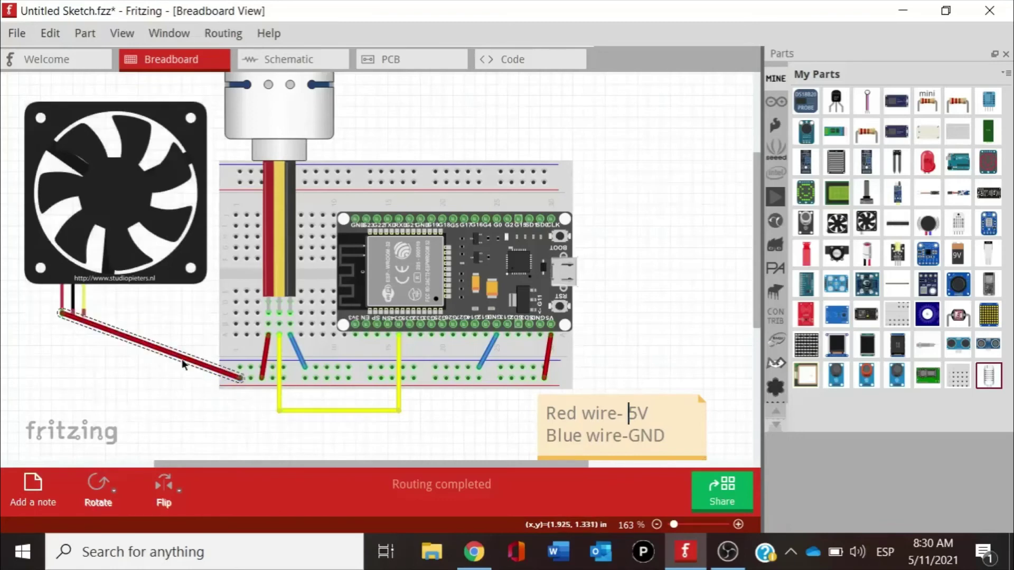
drag(155, 351, 60, 384)
click(73, 352)
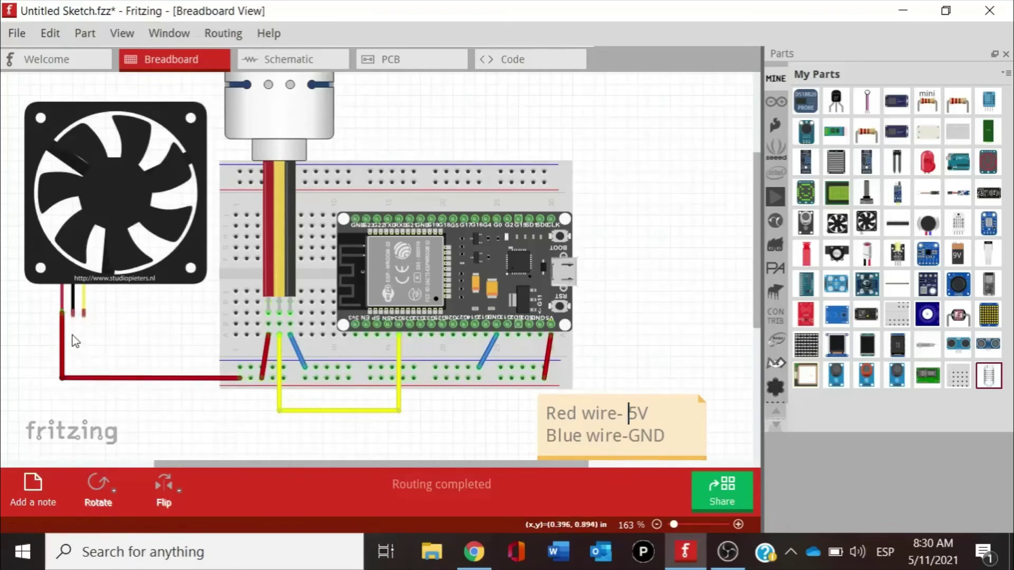
Connect the fan's black lead to the lower blue rail and color the wire black.
drag(74, 317, 240, 370)
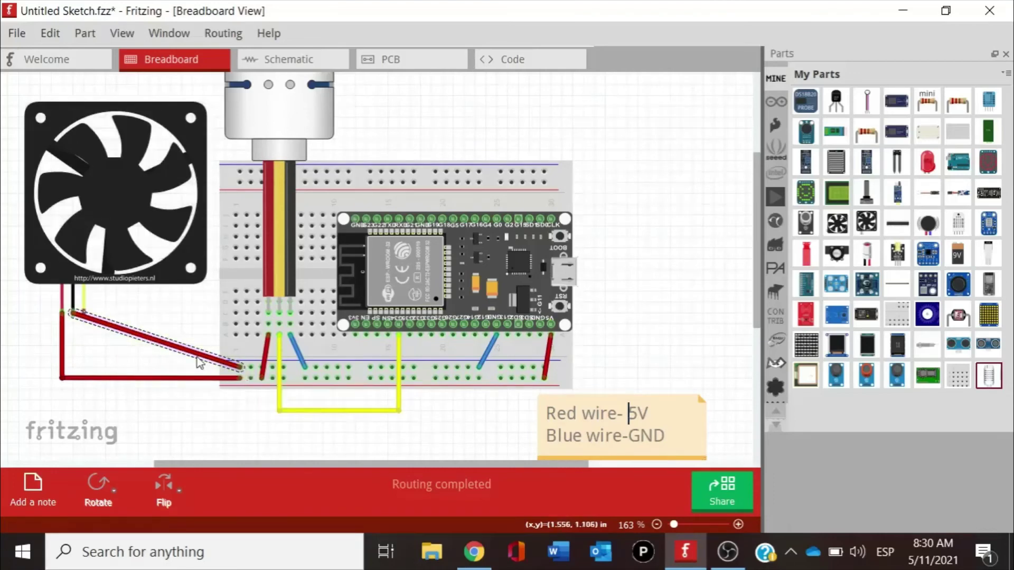
right_click(199, 359)
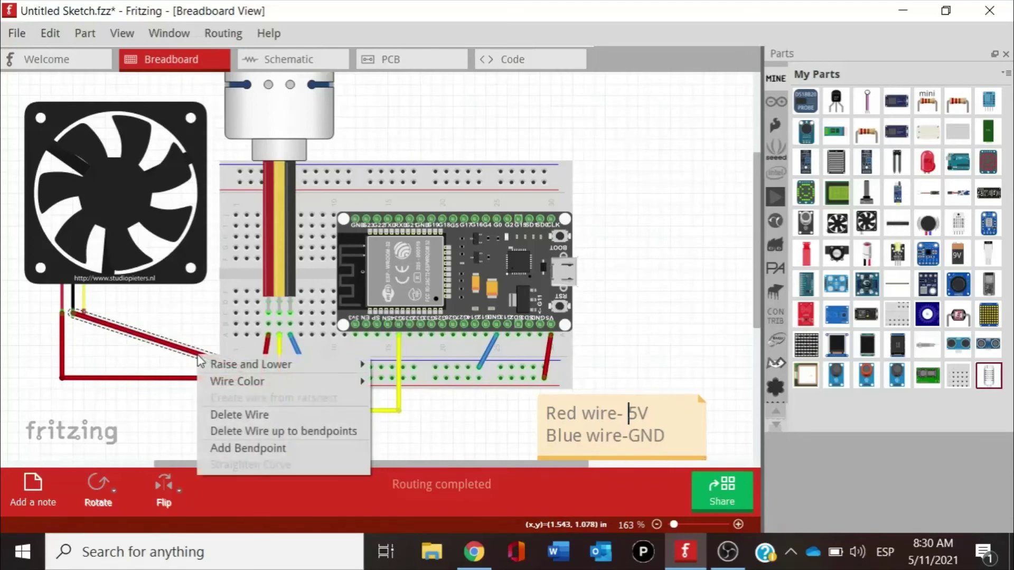
mouse_move(323, 383)
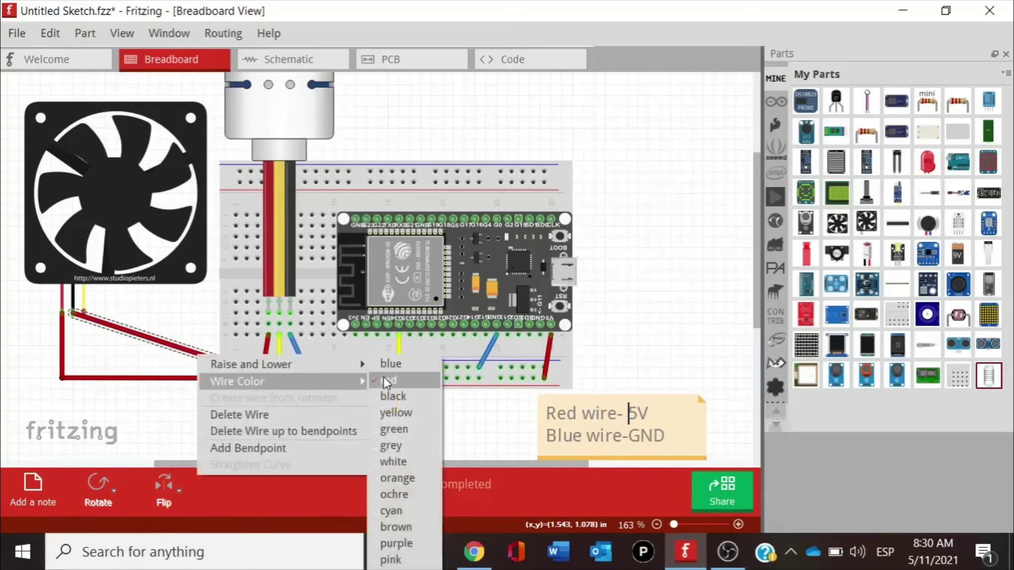
click(391, 397)
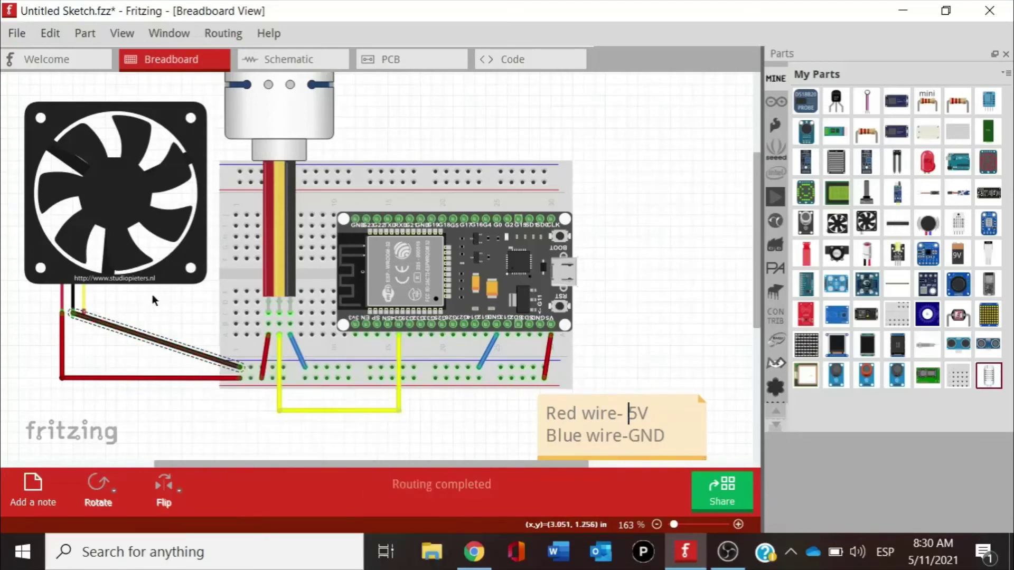
Bend the fan's black wire into a right angle that runs straight along the blue rail's row.
drag(146, 338, 74, 362)
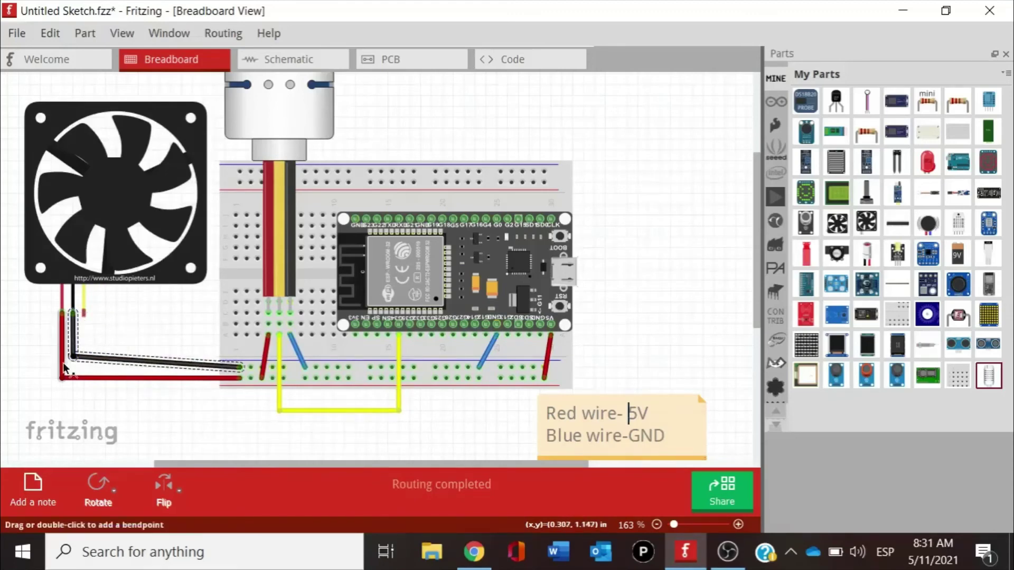
click(74, 360)
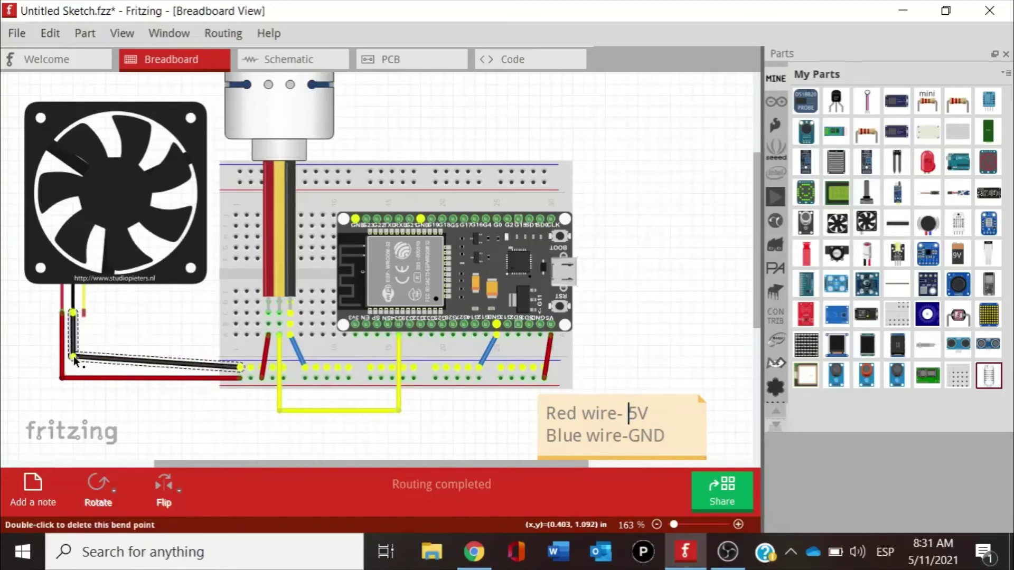
drag(74, 361, 74, 368)
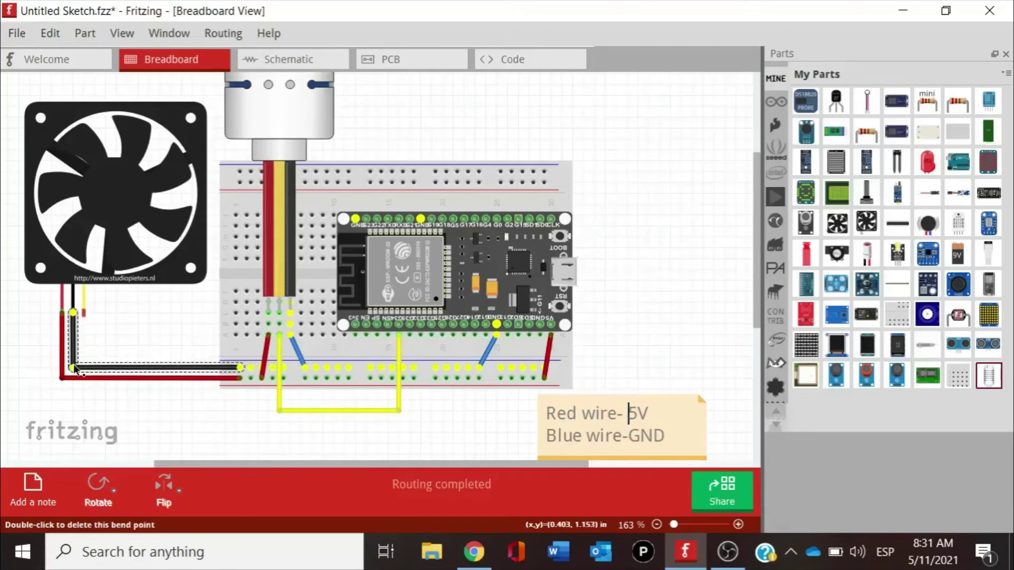
click(92, 328)
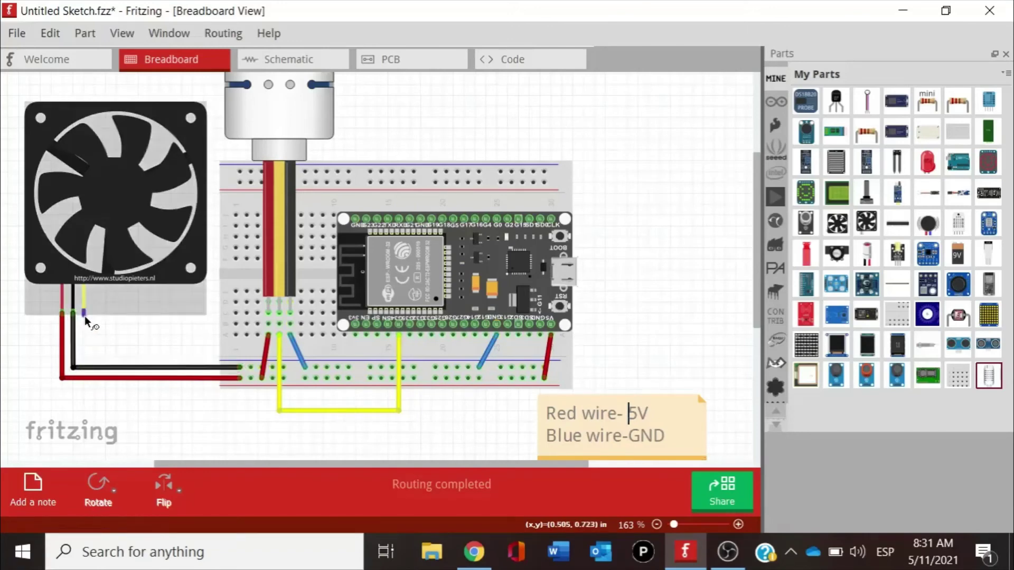
Wire the fan's yellow lead to the column of the ESP32's GPIO26 pin and color the wire yellow.
drag(85, 317, 284, 375)
drag(347, 391, 455, 336)
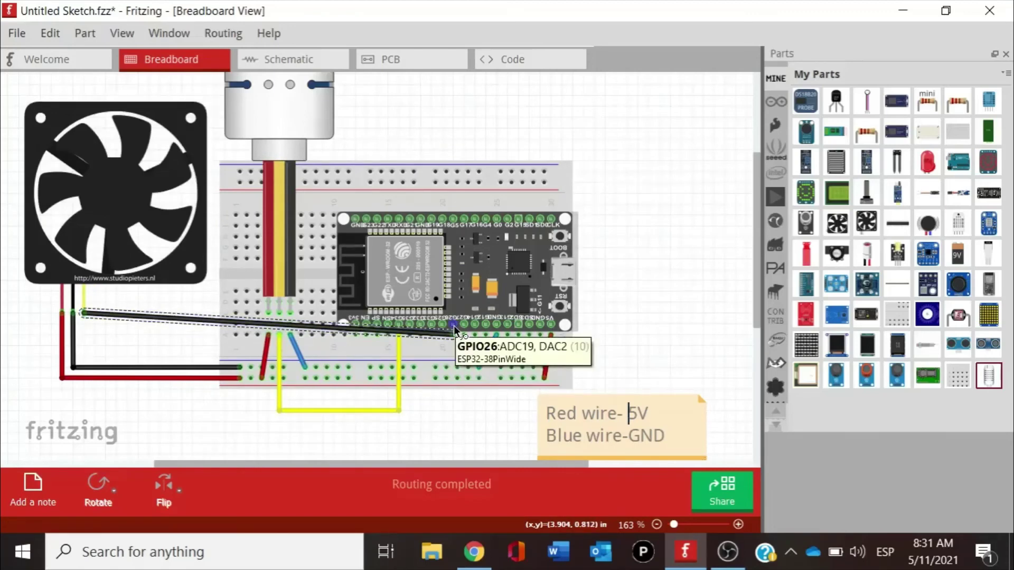
right_click(217, 325)
mouse_move(340, 349)
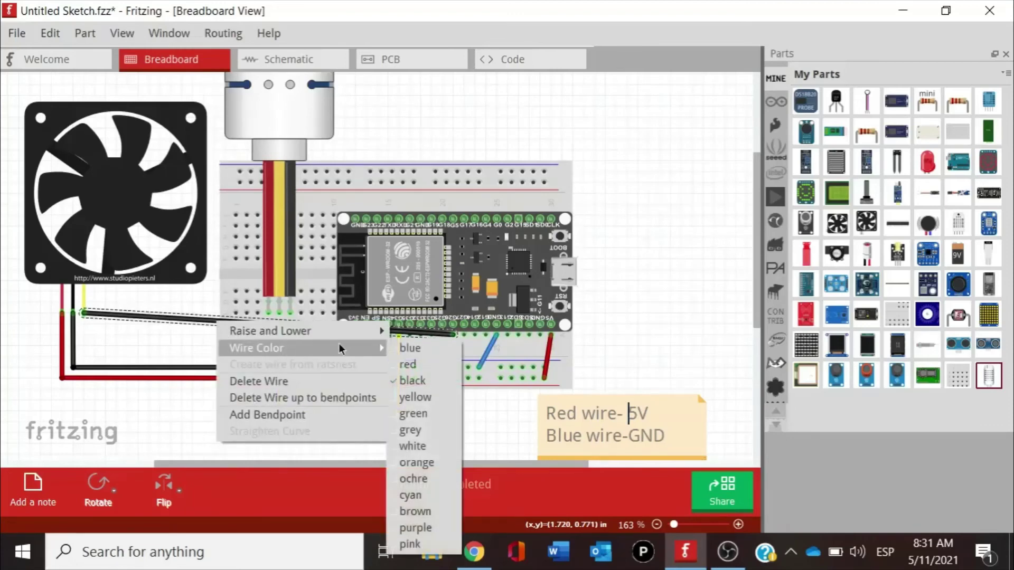
click(412, 397)
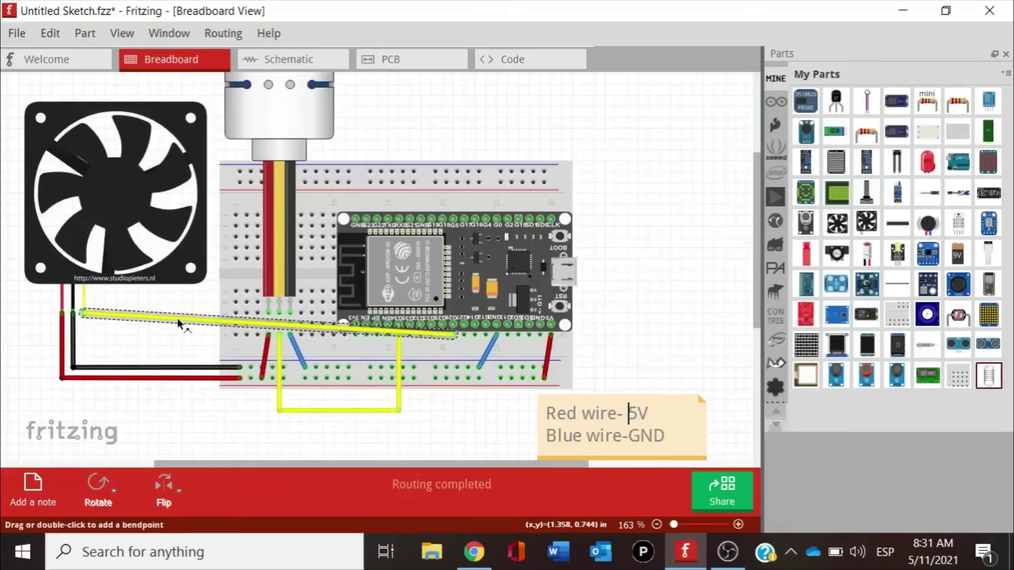
Bend the fan's yellow wire into a squared U shape passing below the breadboard and the sensor's data wire.
drag(179, 322, 82, 408)
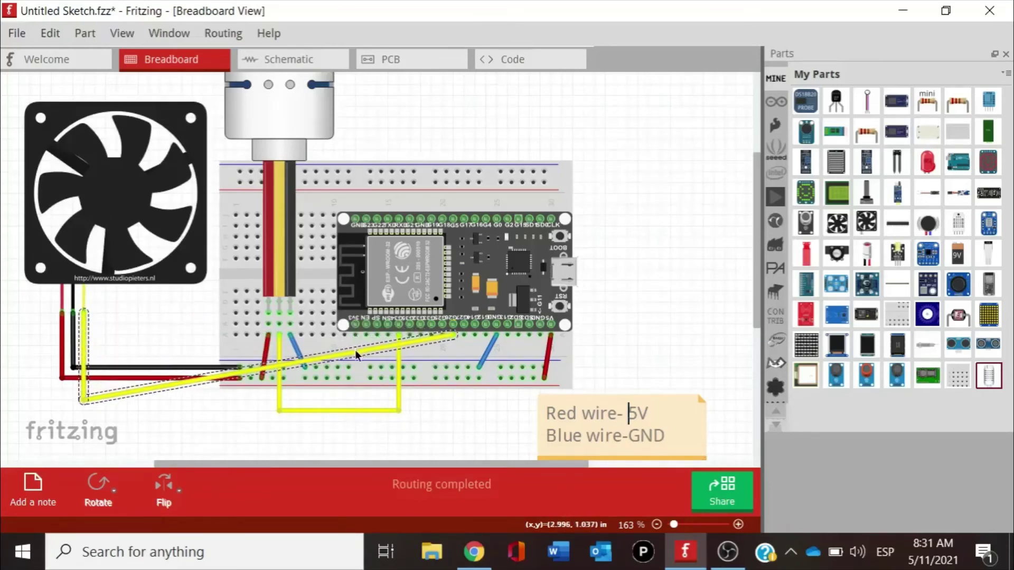
drag(355, 349, 460, 423)
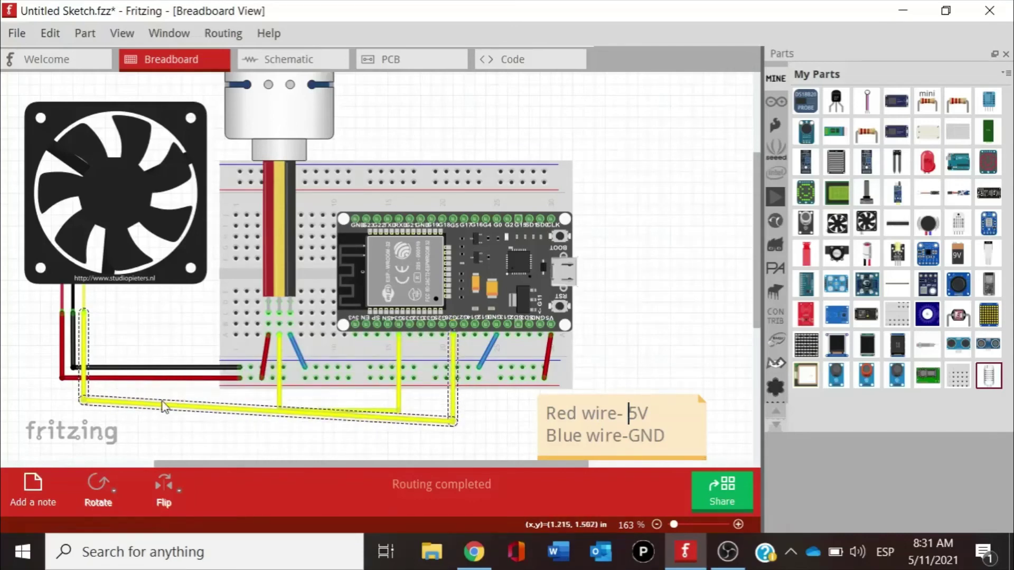
drag(83, 400, 85, 423)
click(142, 441)
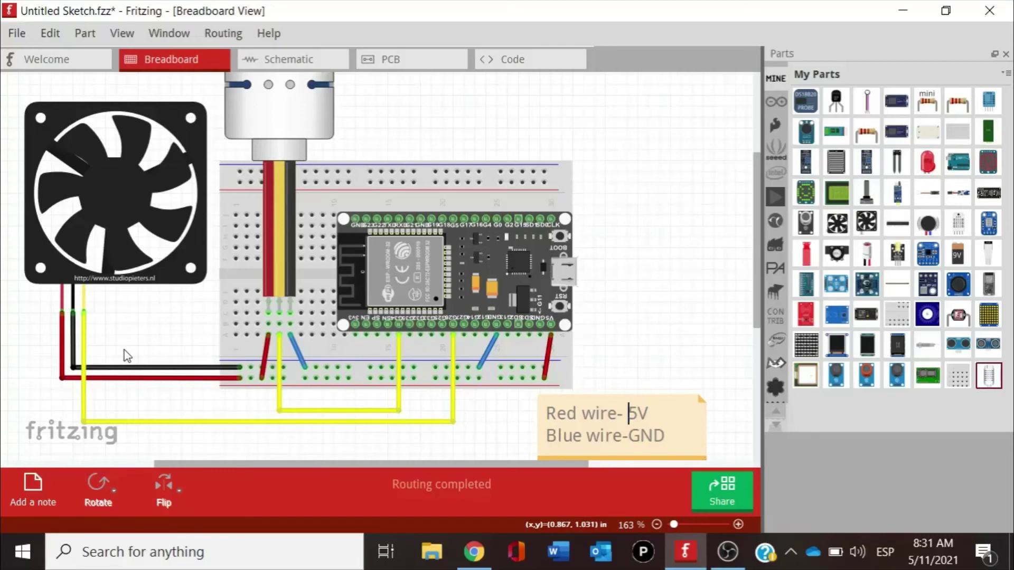
Examine the circuit in the Schematic and PCB views and look at the Code view.
click(261, 64)
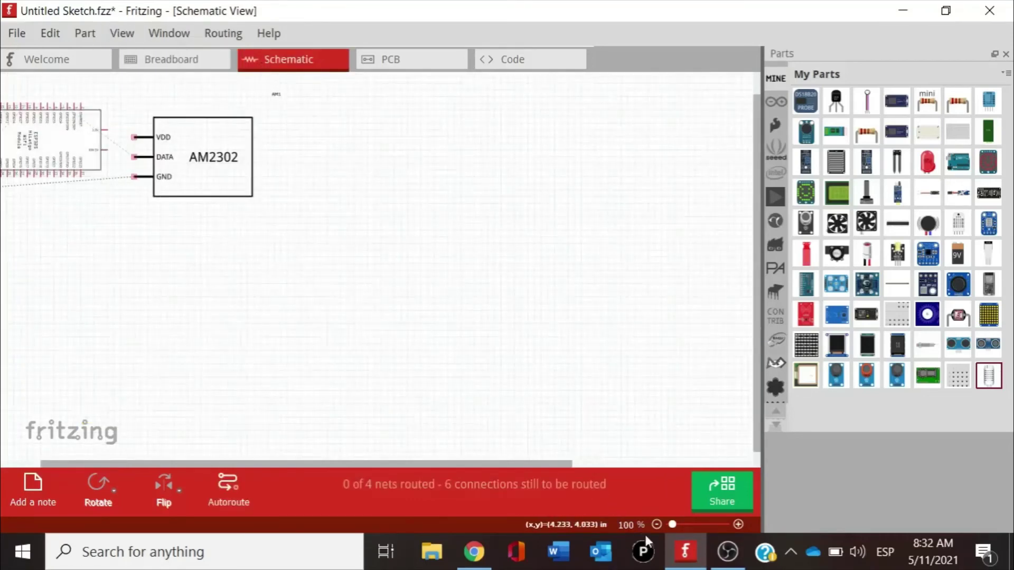
click(739, 525)
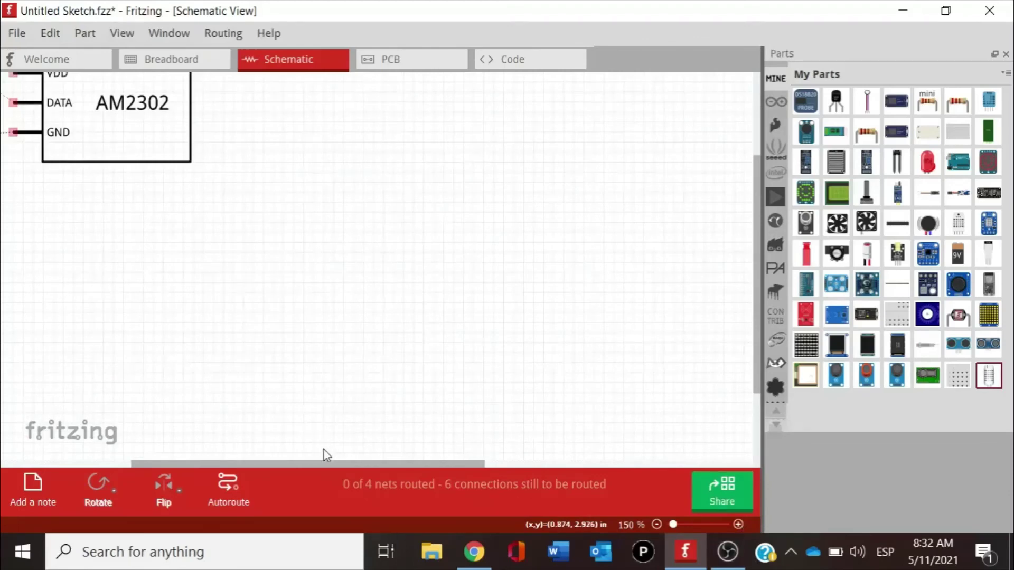
drag(326, 463, 137, 465)
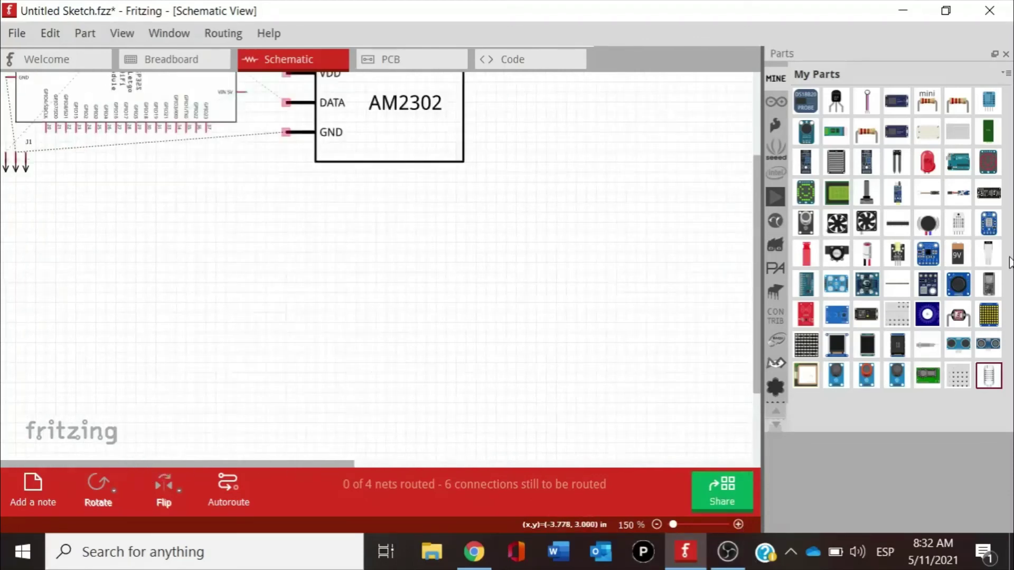
drag(759, 337, 768, 240)
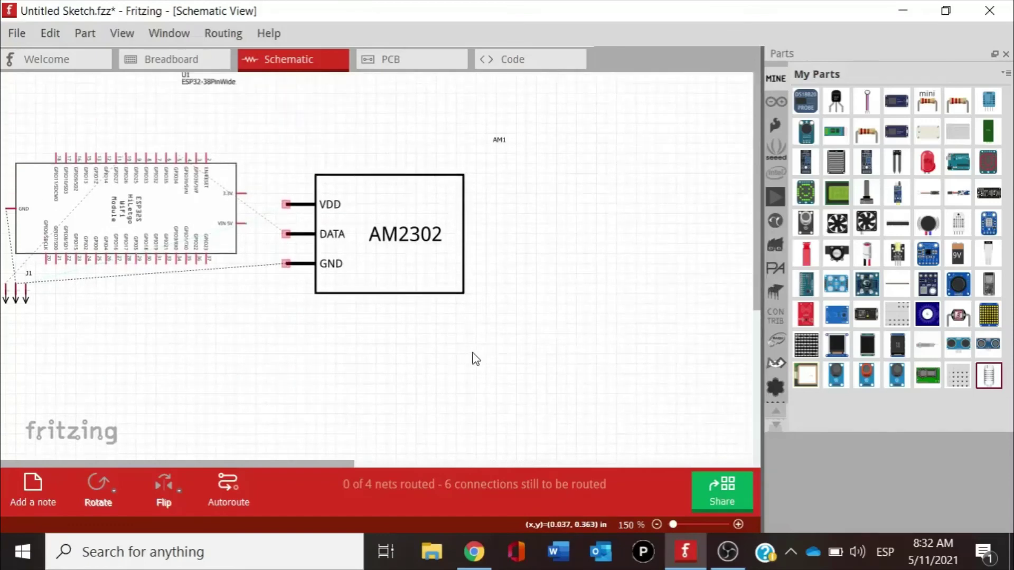
click(375, 59)
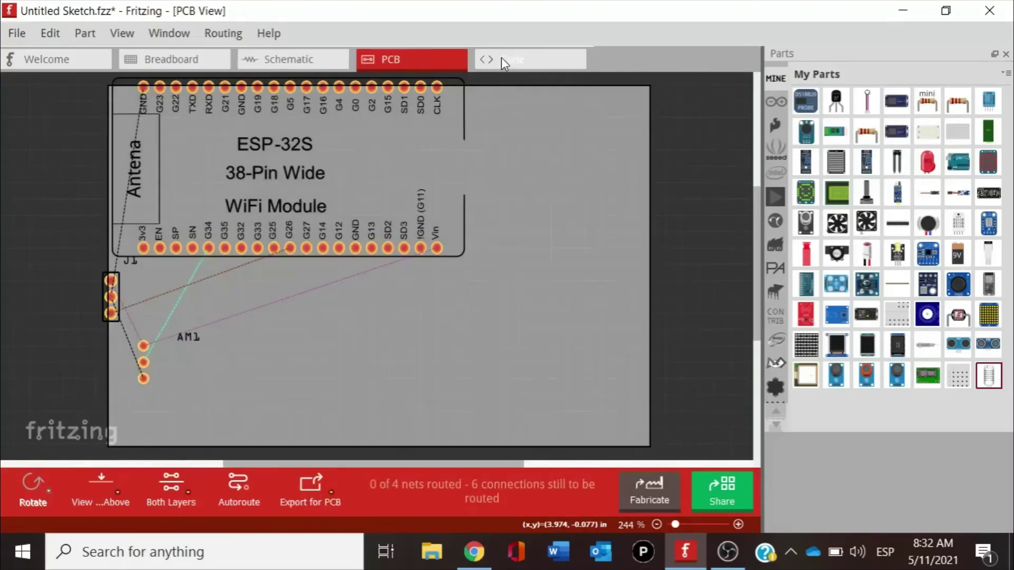
click(501, 60)
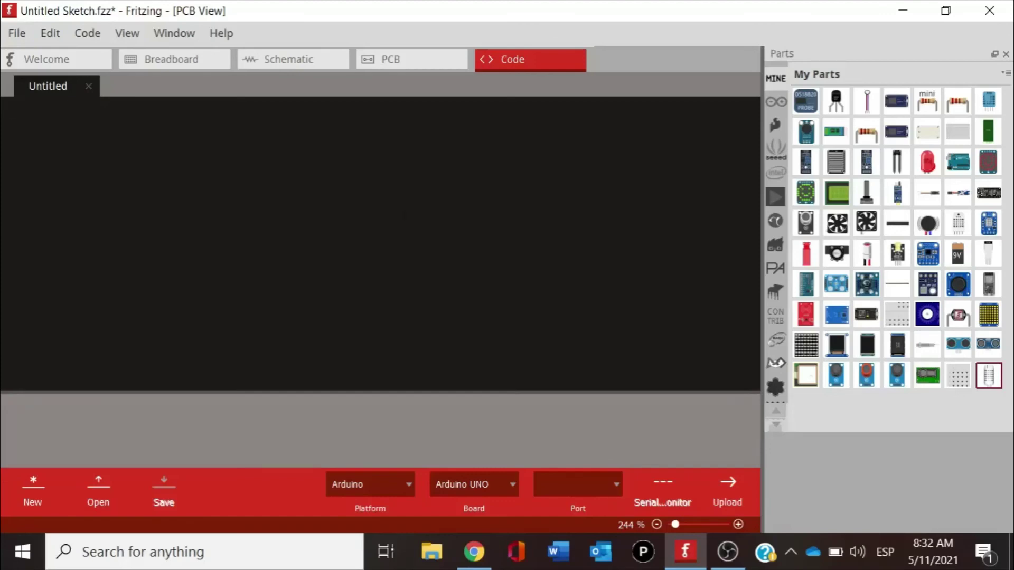
Return to the Breadboard view and save the sketch in the Downloads folder as TEMP SENSOR DIGITAL DESIGN in Fritzing (*.fzz) format.
click(18, 33)
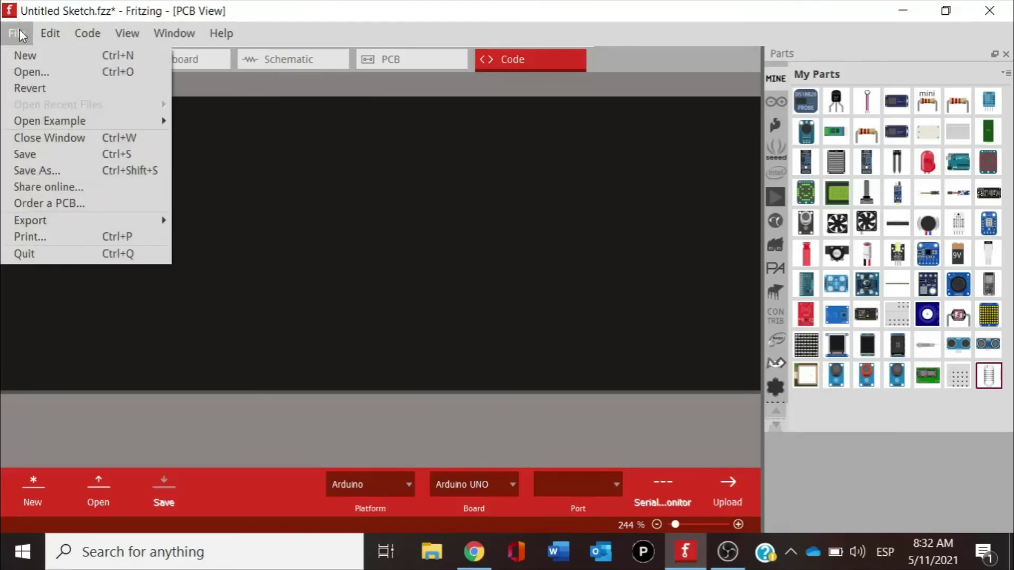
click(19, 35)
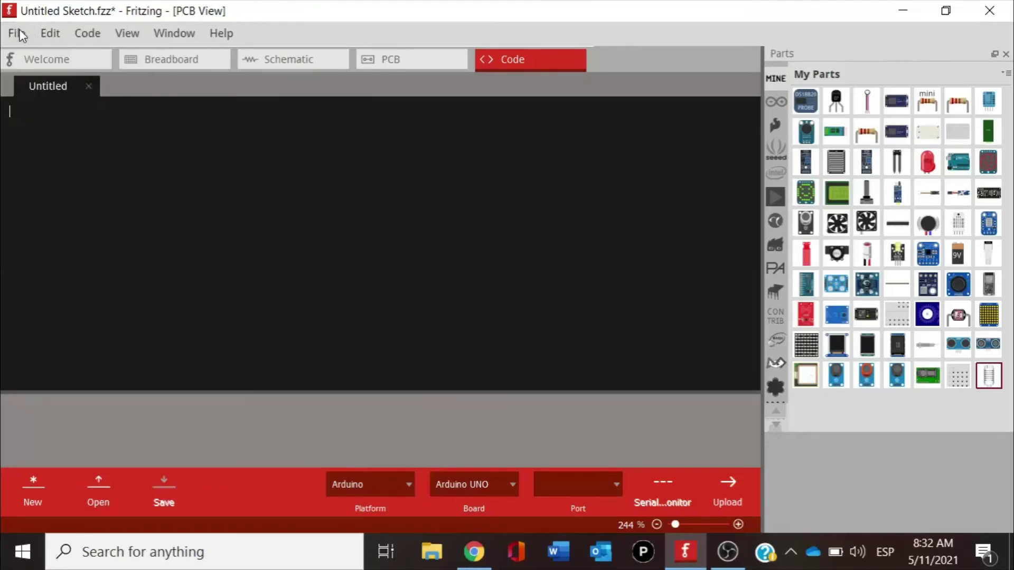
click(140, 61)
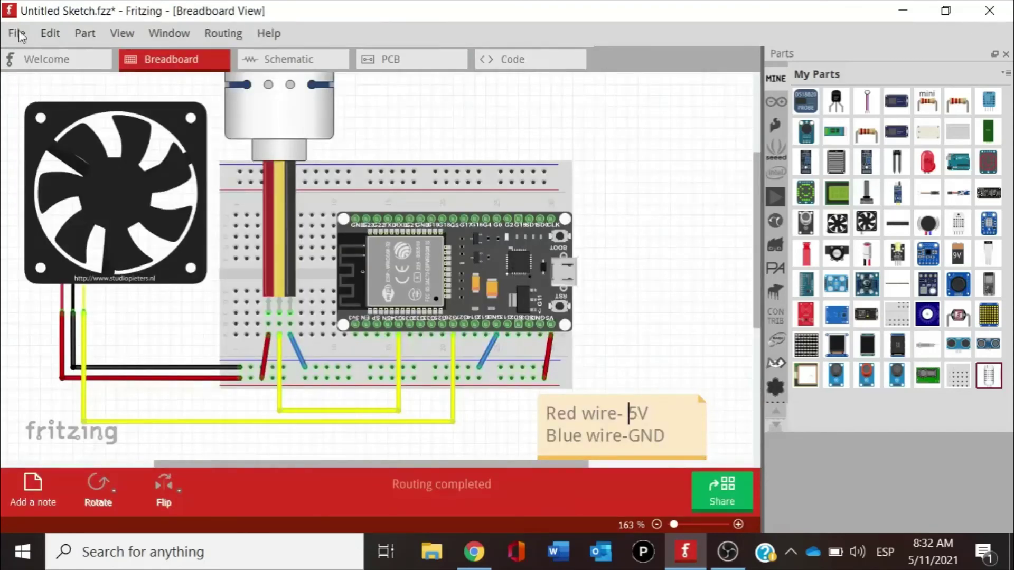
click(4, 36)
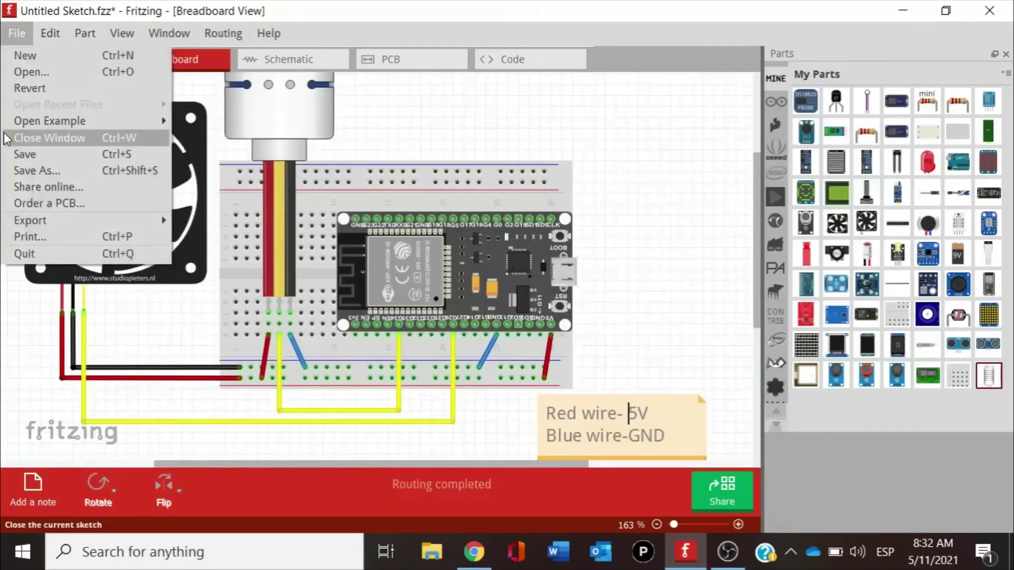
click(27, 172)
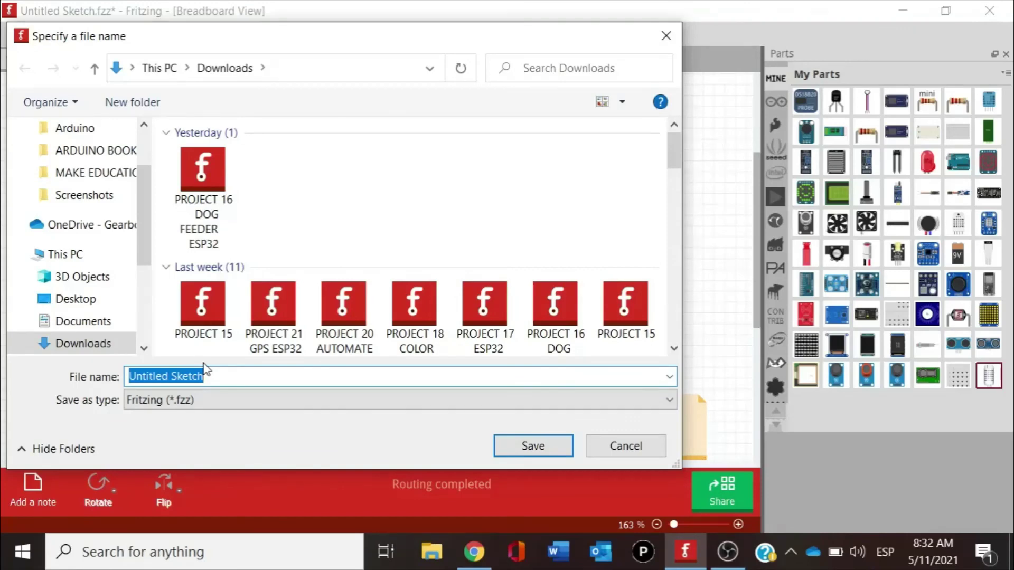
text(TEMP SENSOR )
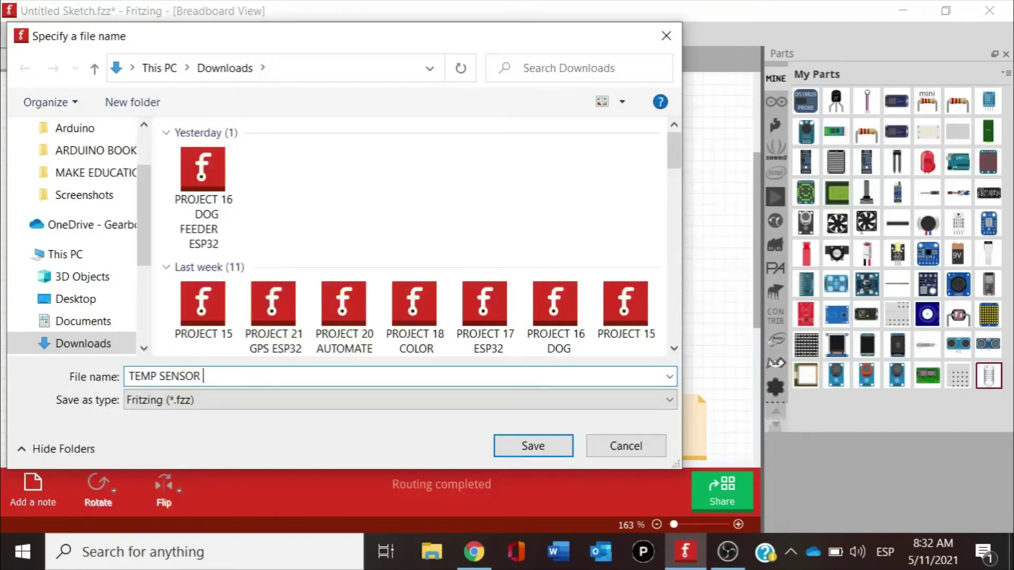
text(DIGITAL DESIGN)
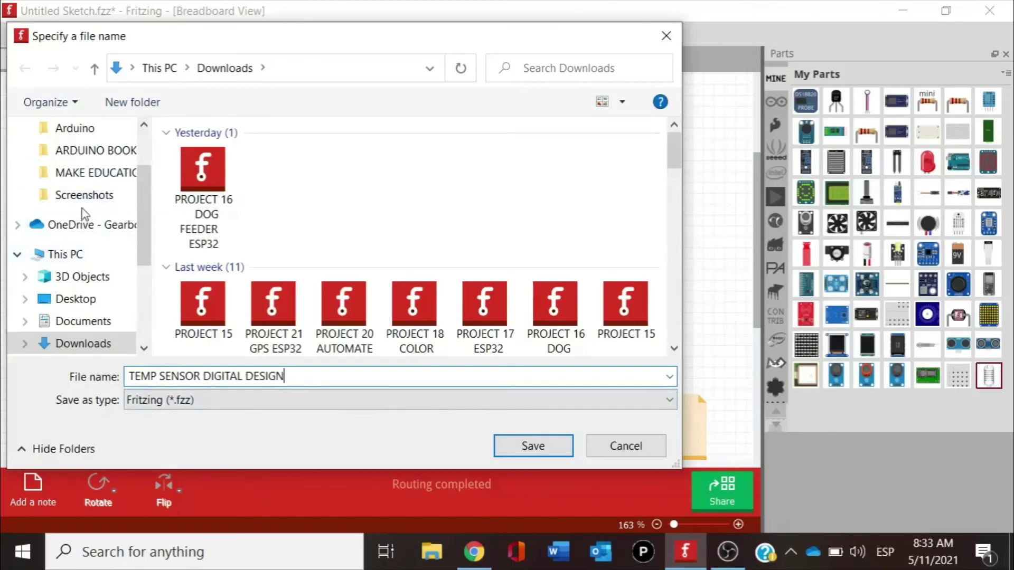
click(509, 445)
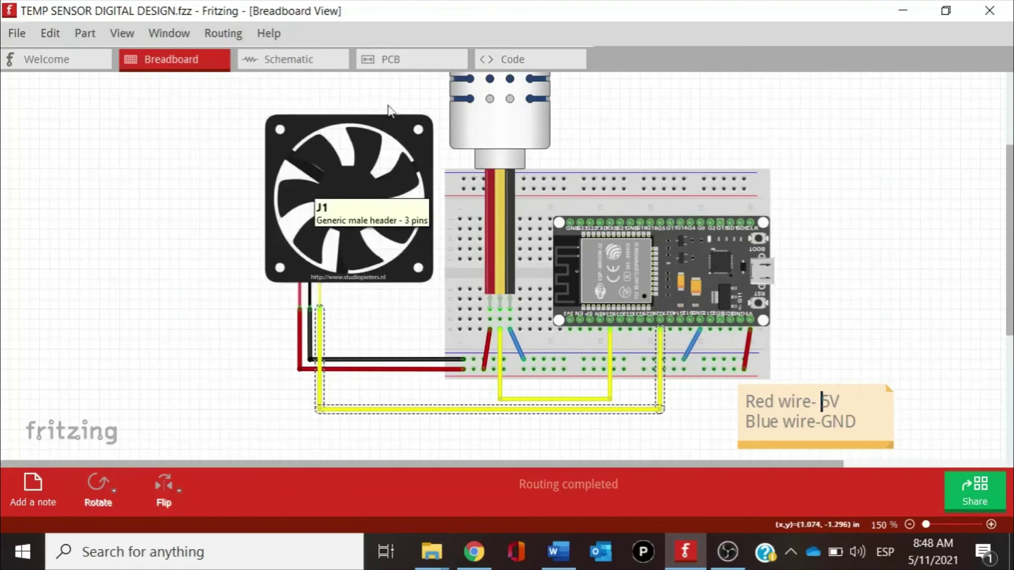
Examine the Code view's DHT.h include, the DHTPIN and DHTTYPE definitions, and the setup function's serial commands.
click(490, 59)
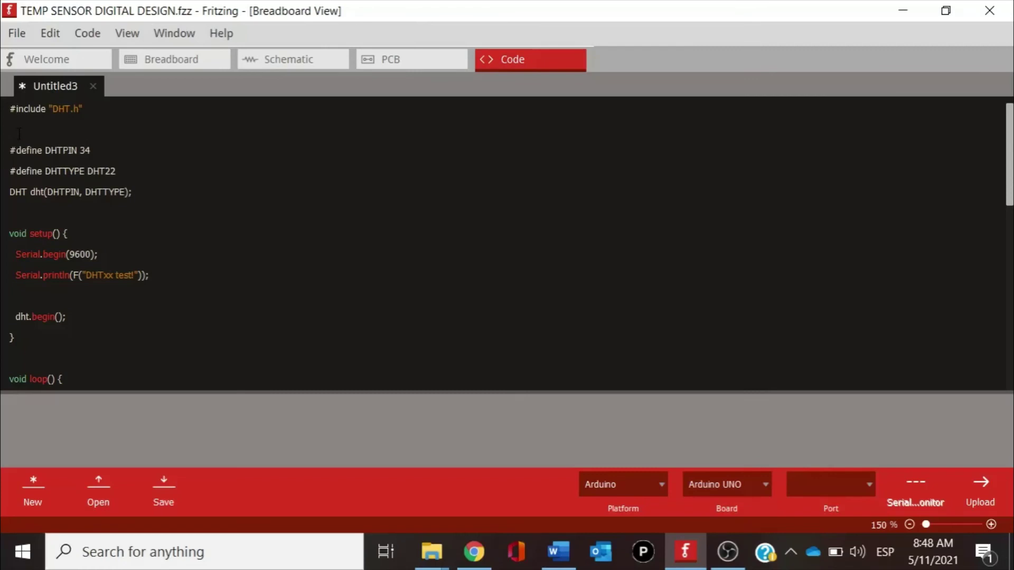
drag(95, 112, 3, 118)
drag(136, 195, 9, 151)
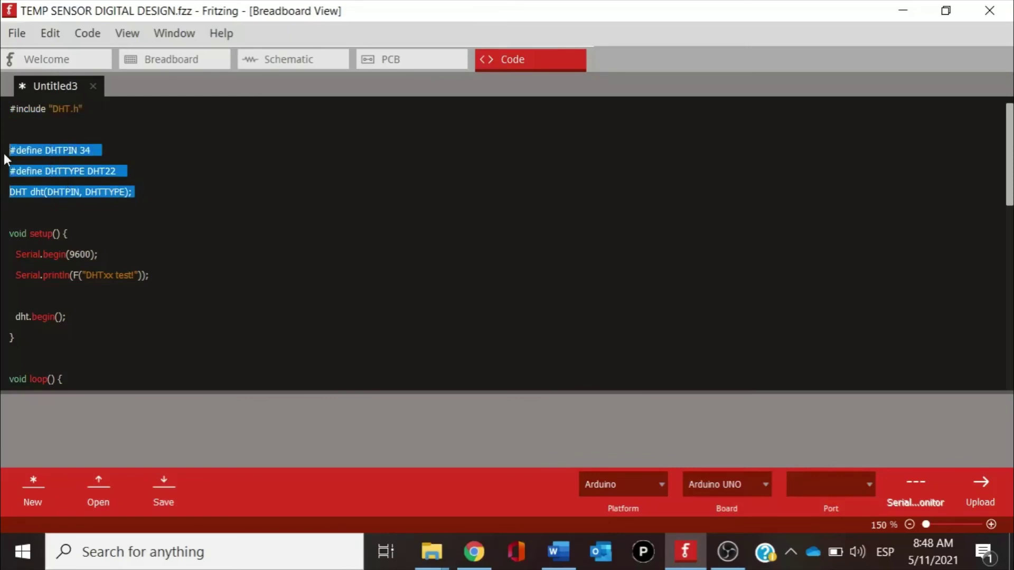
click(55, 150)
drag(94, 150, 80, 151)
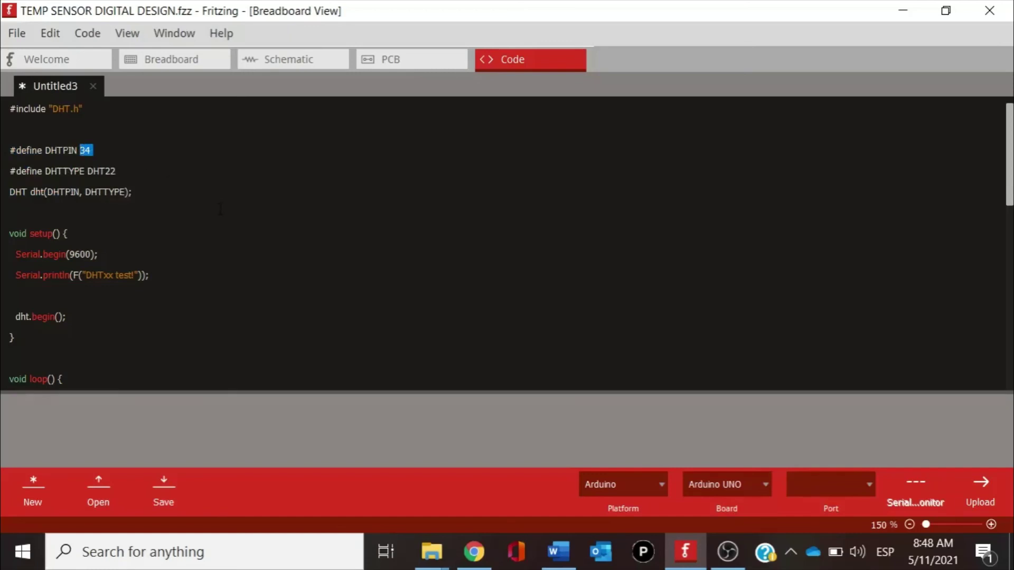
click(16, 212)
drag(9, 233, 167, 286)
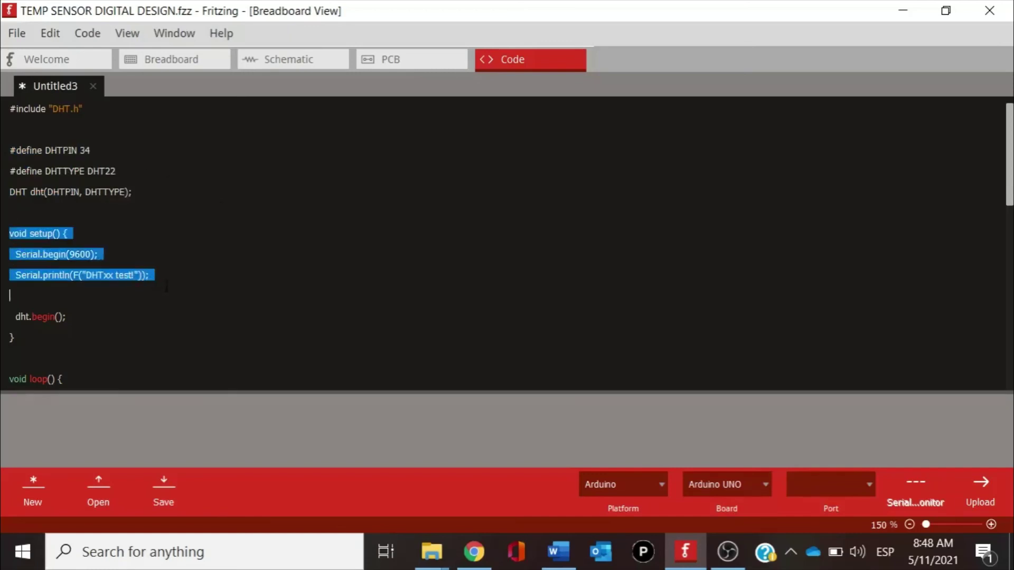
click(206, 298)
Read through the loop function's delay, humidity and temperature readings, failed-read check and heat index calculations.
scroll(207, 297, down, 1)
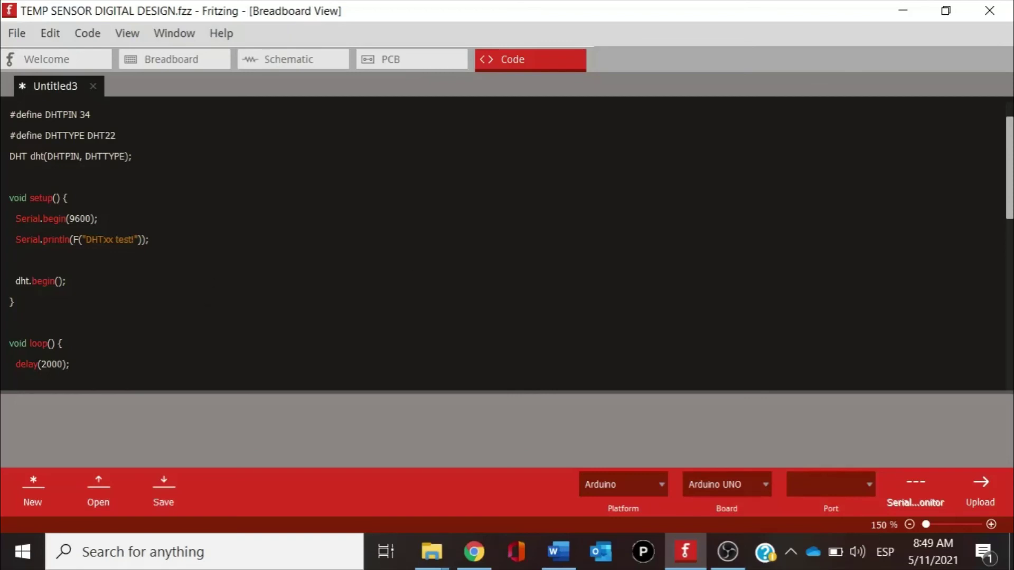
key(Return)
text(float h = dht.readHumidity();)
key(Return)
text(float t = dht.readTemperature();)
key(Return)
text(float f = dht.readTemperature(true);)
key(Return)
key(Return)
text(if (isnan(h) || isnan(t) || isnan(f)) {)
key(Return)
text(Serial.println(F("Failed to read from DHT sensor!"));)
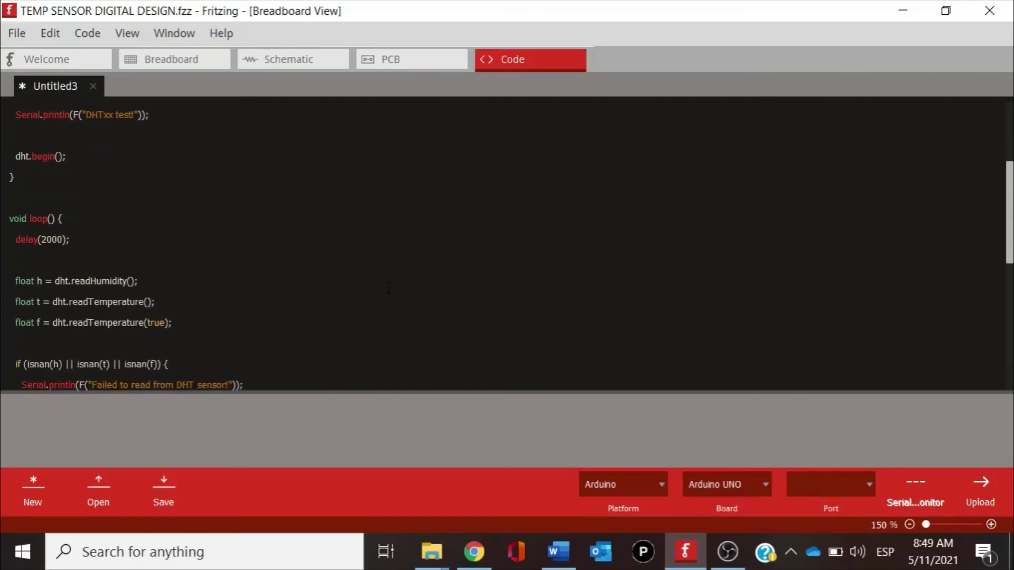
key(Return)
text(return;)
key(Return)
text(})
key(Return)
text(float hif = dht.computeHeatIndex(f, h);)
key(Return)
text(float hic = dht.computeHeatIndex(t, h, false);)
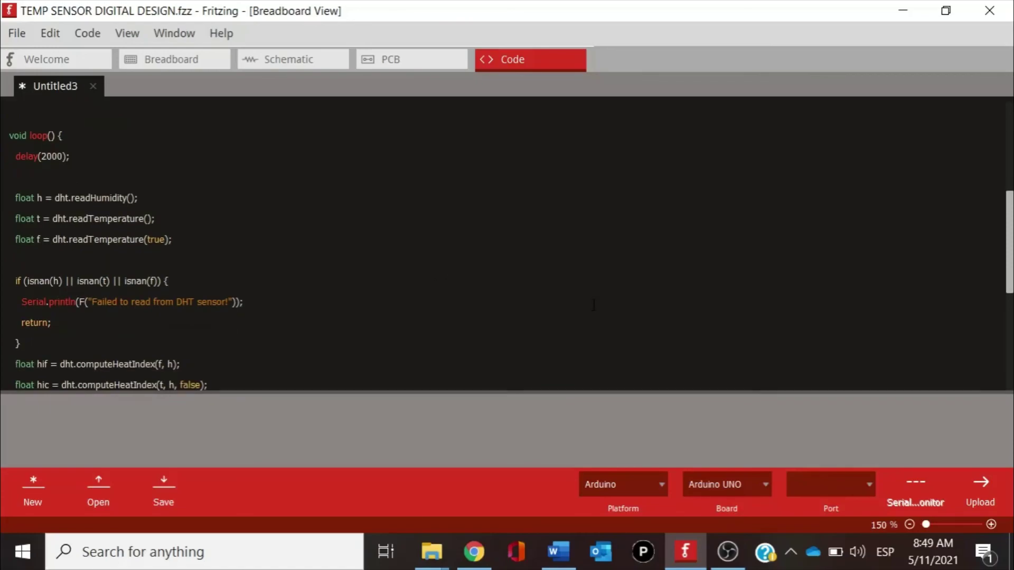
key(Return)
key(Return)
text(Serial.print(F("Humidity: "));)
key(Return)
text(Serial.print(h);)
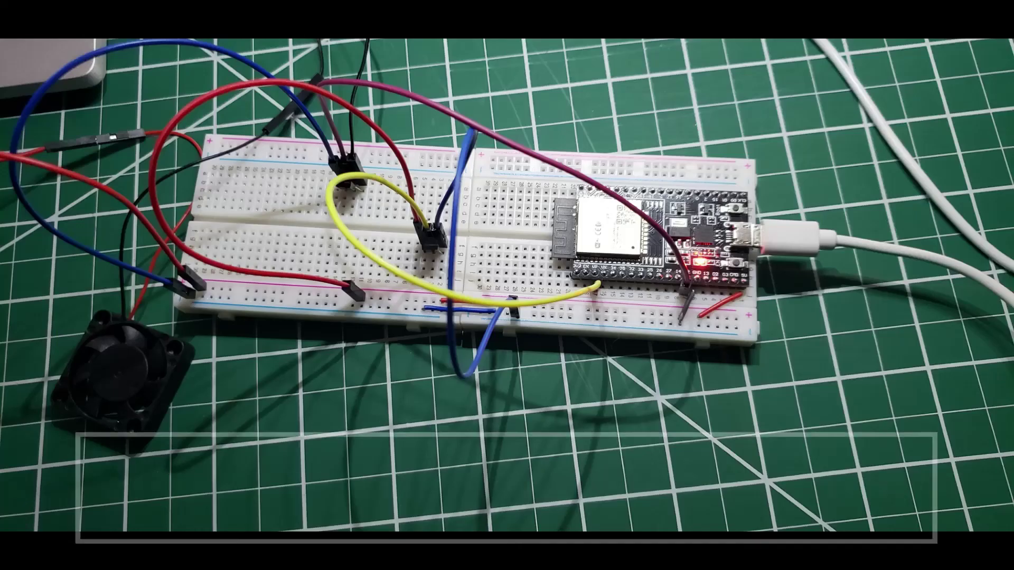